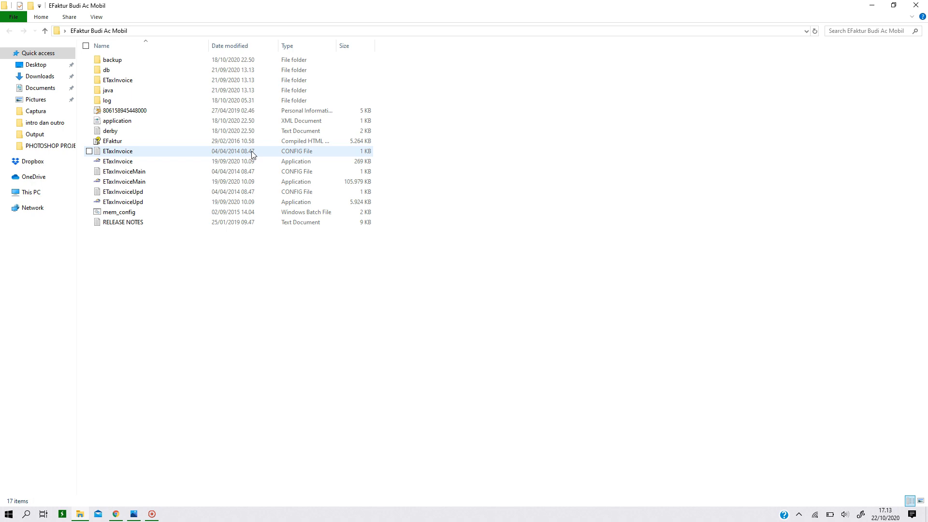
Launch the ETaxInvoice application, dismiss the update error, and connect to the Lokal Database
{"action": "left_click", "coordinate": [227, 165]}
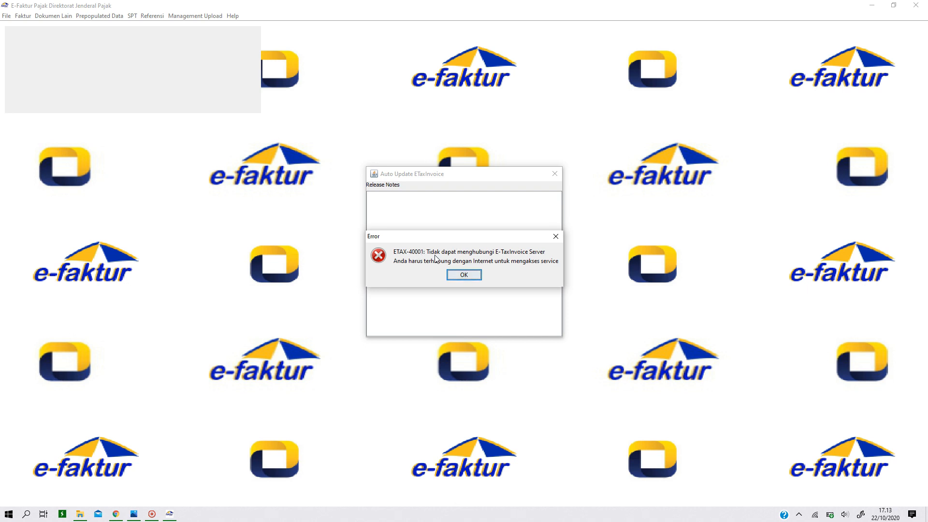
{"action": "left_click", "coordinate": [465, 276]}
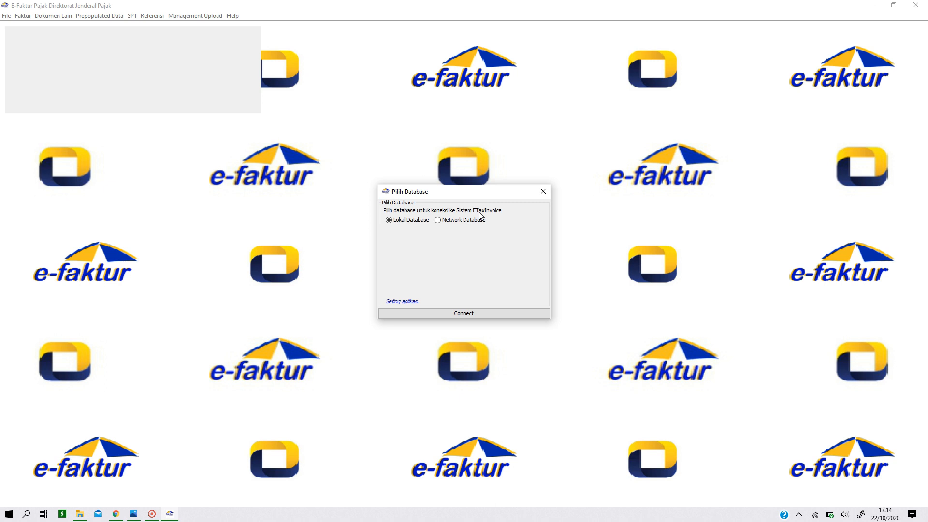
{"action": "left_click", "coordinate": [449, 314]}
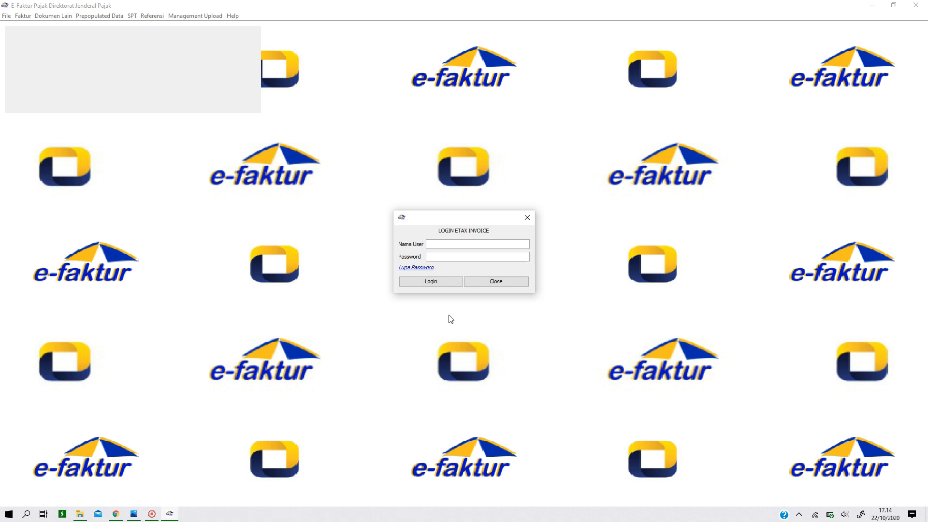
Log in to ETax Invoice with the account's user name and password
{"action": "type", "text": "BUDIACMOBI"}
{"action": "key", "text": "Tab"}
{"action": "type", "text": "******"}
{"action": "key", "text": "Tab"}
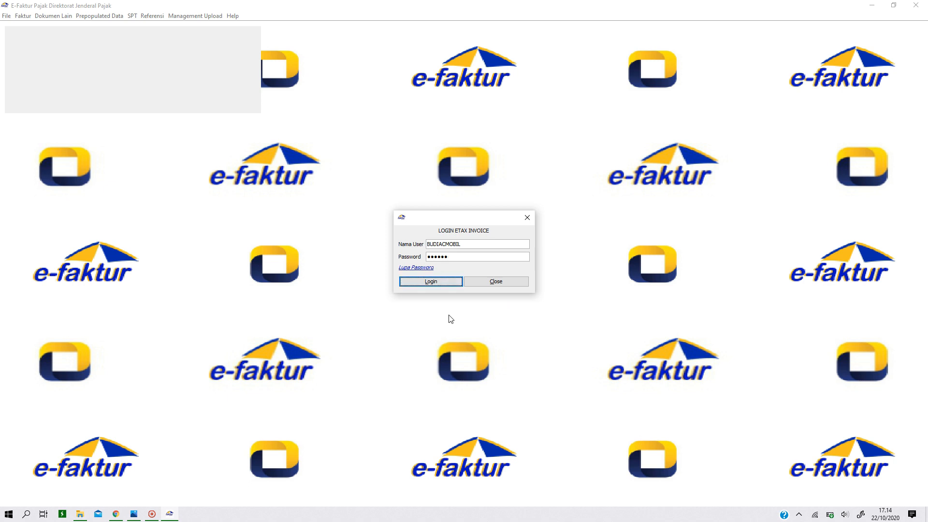
{"action": "key", "text": "Return"}
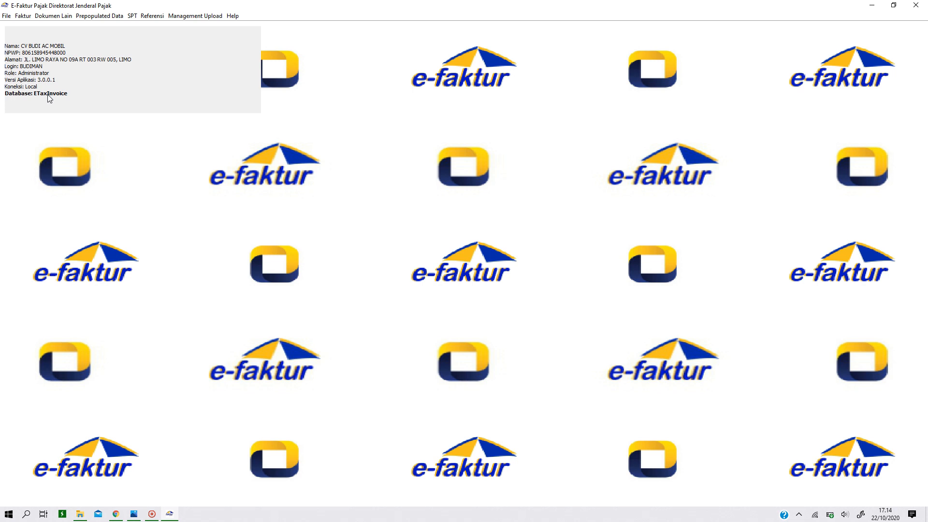
Open the administration list of output tax invoices (Pajak Keluaran) and maximize its window
{"action": "left_click", "coordinate": [23, 16]}
{"action": "mouse_move", "coordinate": [32, 31]}
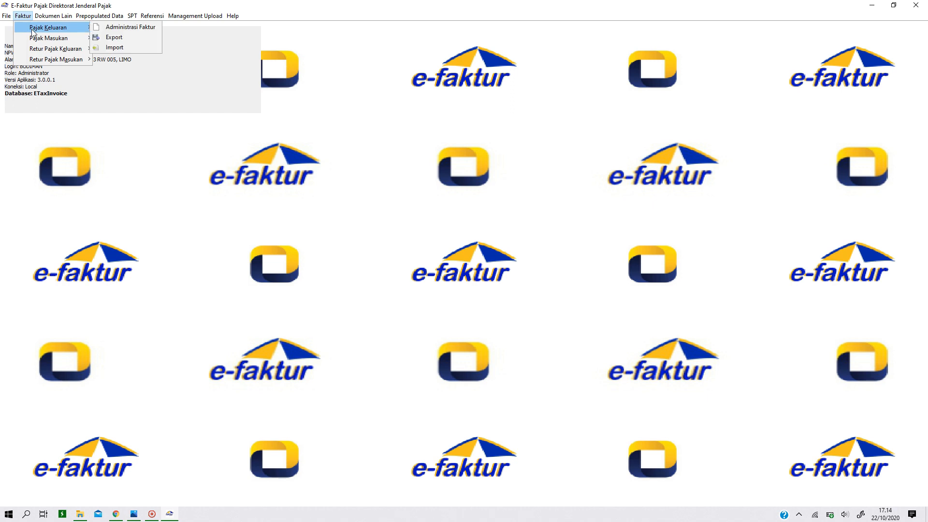
{"action": "left_click", "coordinate": [116, 28]}
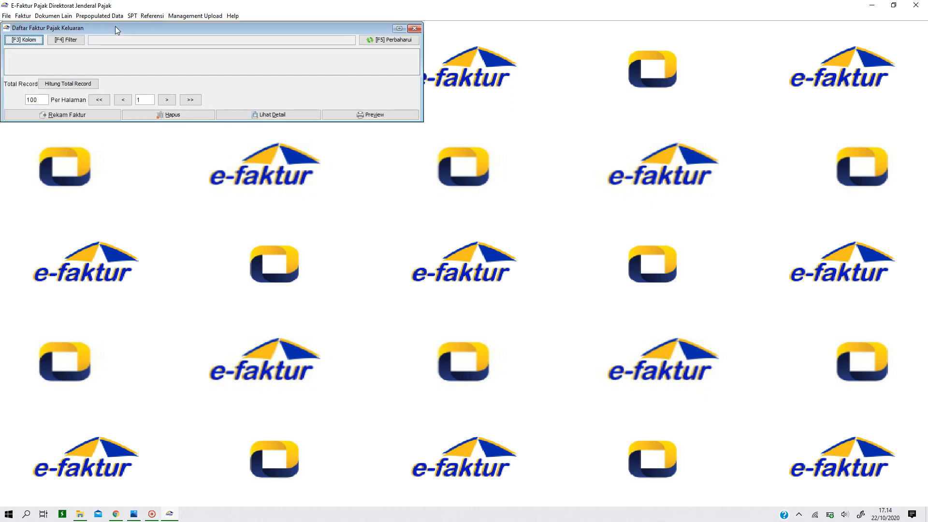
{"action": "left_click", "coordinate": [399, 28]}
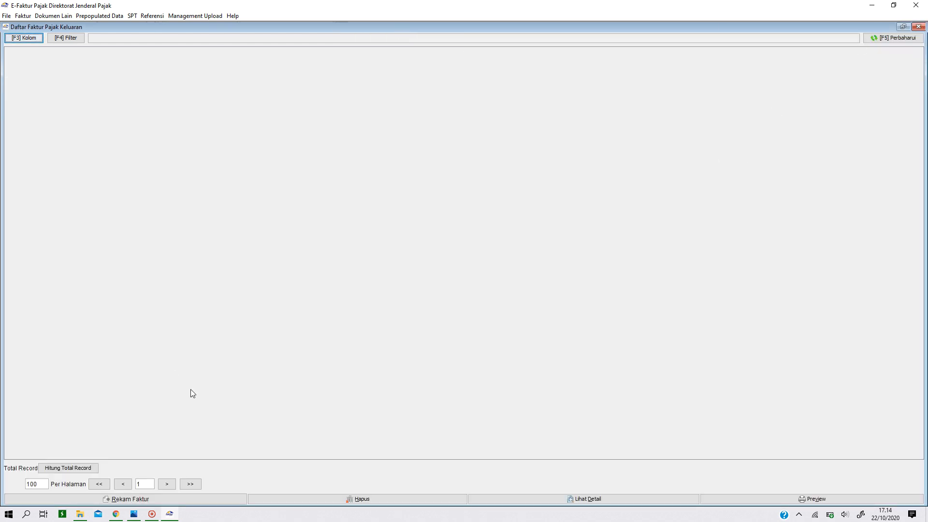
Refresh the invoice list, go to page 2, and select the last invoice, dated 02/10/2020
{"action": "left_click", "coordinate": [888, 38]}
{"action": "left_click", "coordinate": [889, 39]}
{"action": "left_click", "coordinate": [166, 484]}
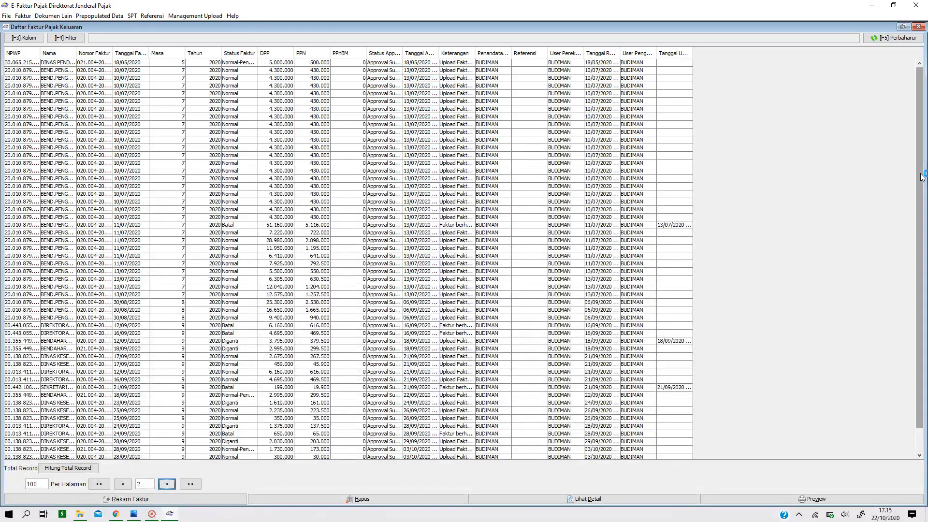
{"action": "scroll", "coordinate": [913, 313], "scroll_direction": "down", "scroll_amount": 1}
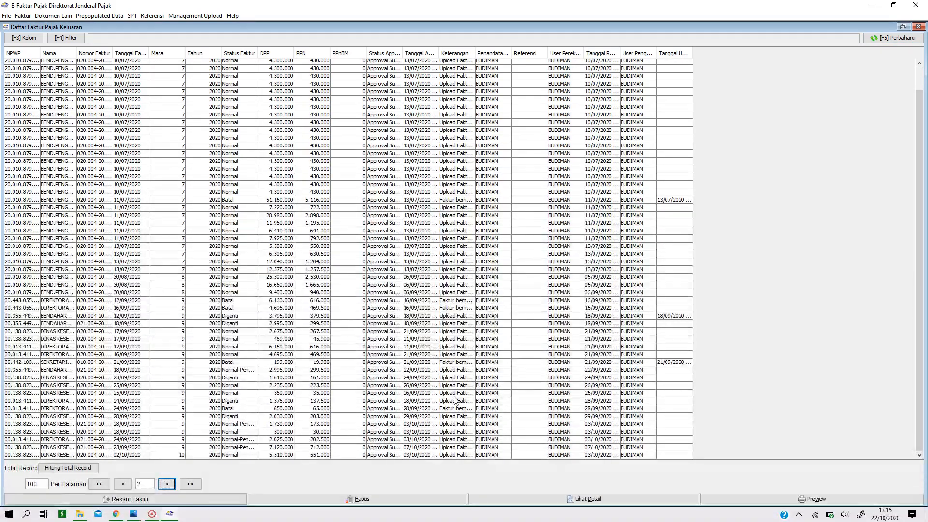
{"action": "left_click", "coordinate": [395, 454]}
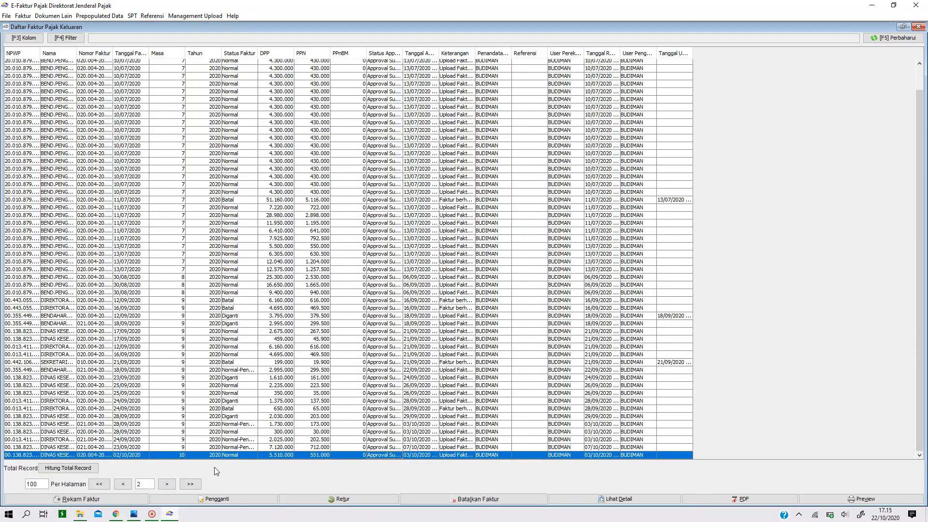
Widen the NPWP column and move the Nomor Faktur column behind the Tanggal Faktur column
{"action": "left_click_drag", "start_coordinate": [40, 54], "coordinate": [75, 56]}
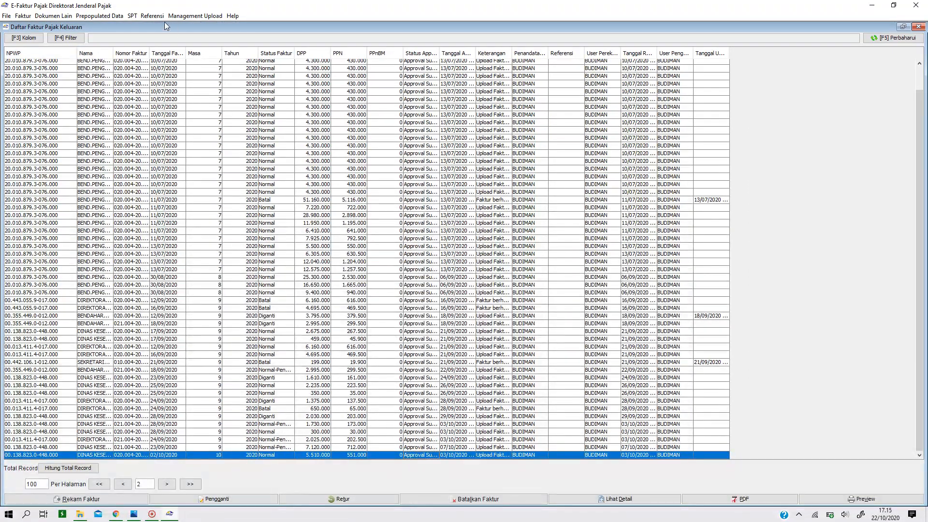
{"action": "left_click_drag", "start_coordinate": [131, 53], "coordinate": [193, 55]}
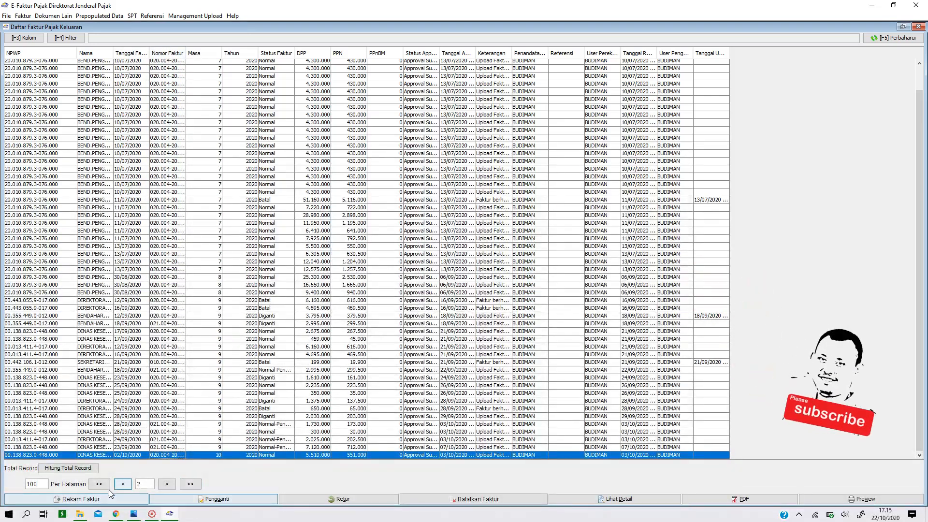
Start recording a new invoice with Detail Transaksi set to 2 - Kepada Pemungut Bendaharawan
{"action": "left_click", "coordinate": [99, 500]}
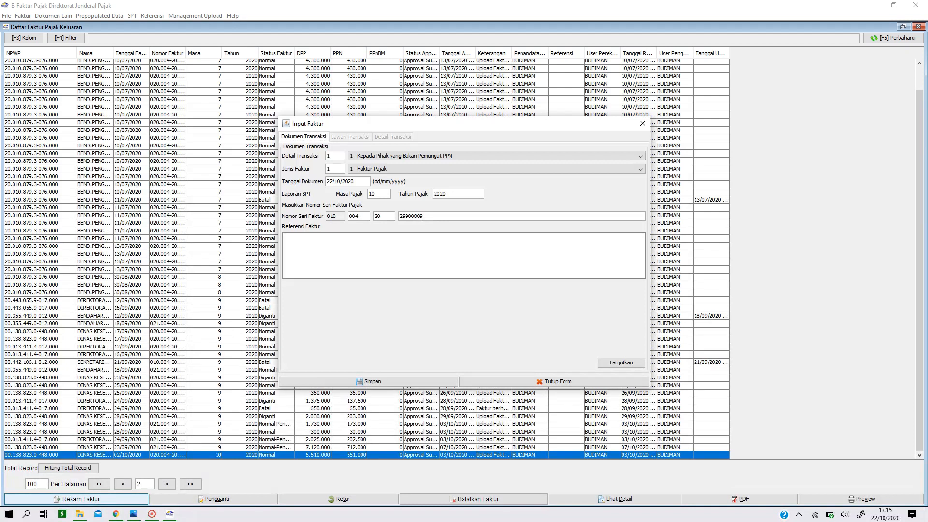
{"action": "left_click", "coordinate": [453, 158]}
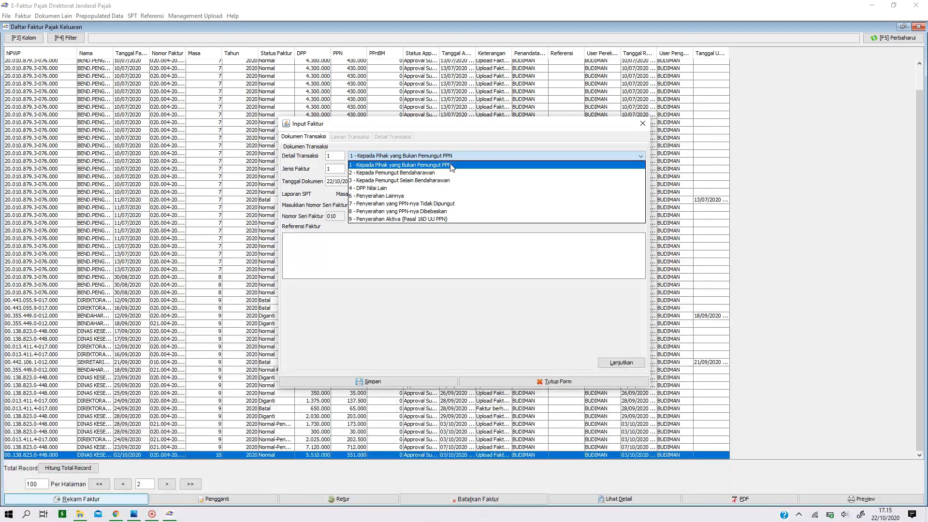
{"action": "left_click", "coordinate": [428, 156]}
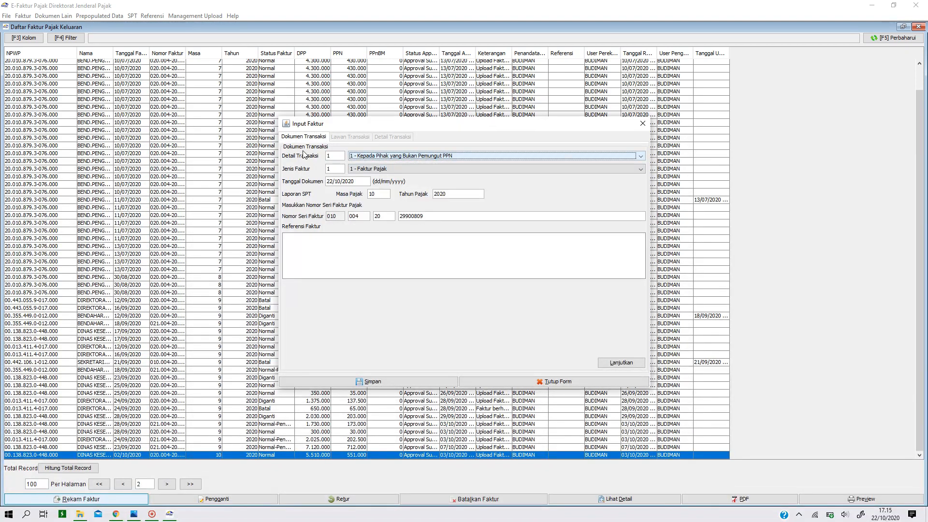
{"action": "left_click", "coordinate": [358, 158]}
{"action": "left_click", "coordinate": [391, 172]}
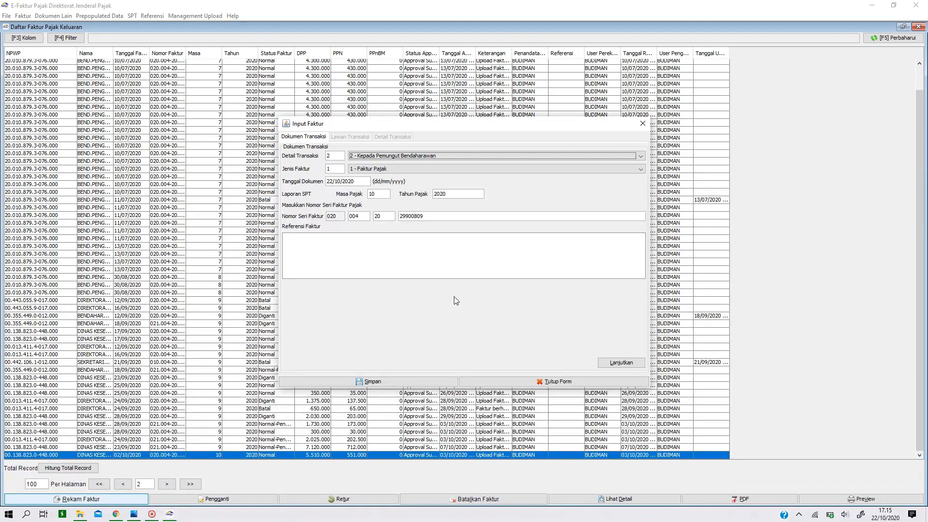
Set the invoice's document date to 21/10/2020 and continue to the Lawan Transaksi details
{"action": "left_click", "coordinate": [134, 515]}
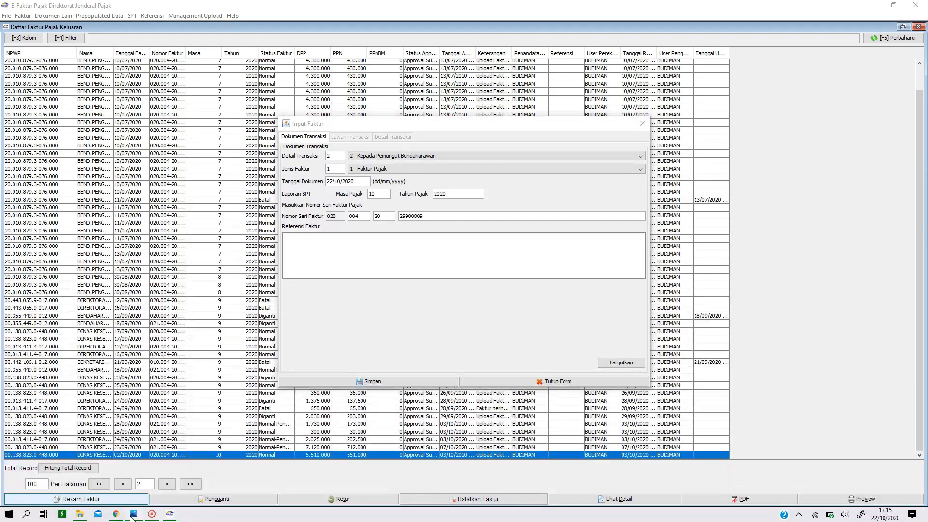
{"action": "left_click", "coordinate": [133, 515]}
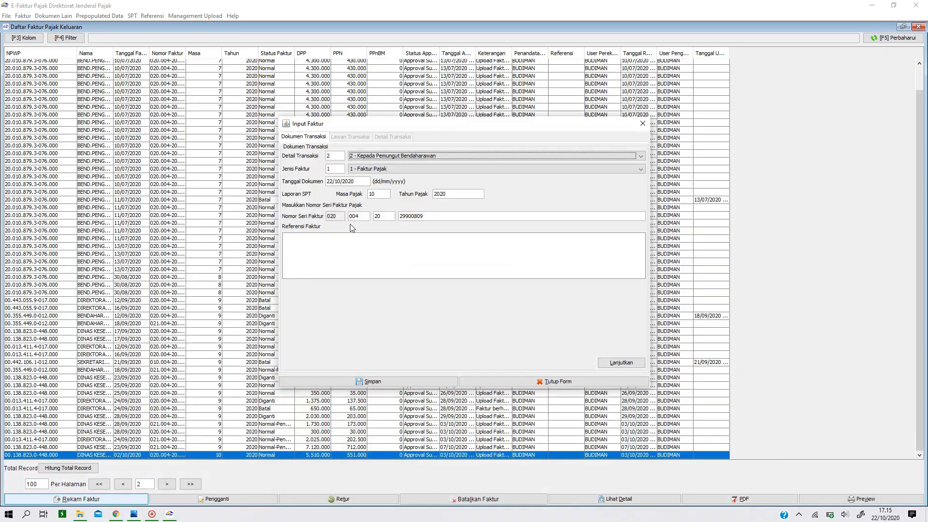
{"action": "left_click", "coordinate": [333, 181]}
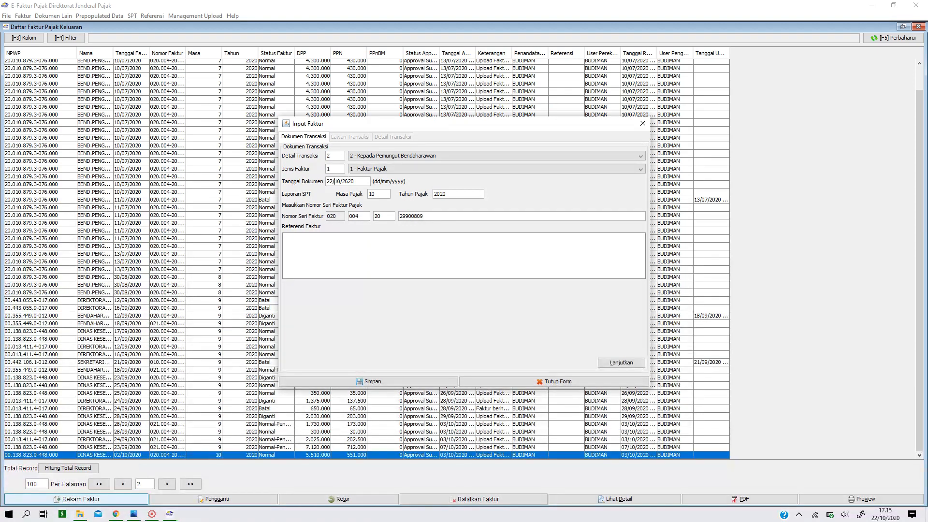
{"action": "key", "text": "Delete"}
{"action": "type", "text": "2"}
{"action": "key", "text": "BackSpace"}
{"action": "key", "text": "BackSpace"}
{"action": "key", "text": "BackSpace"}
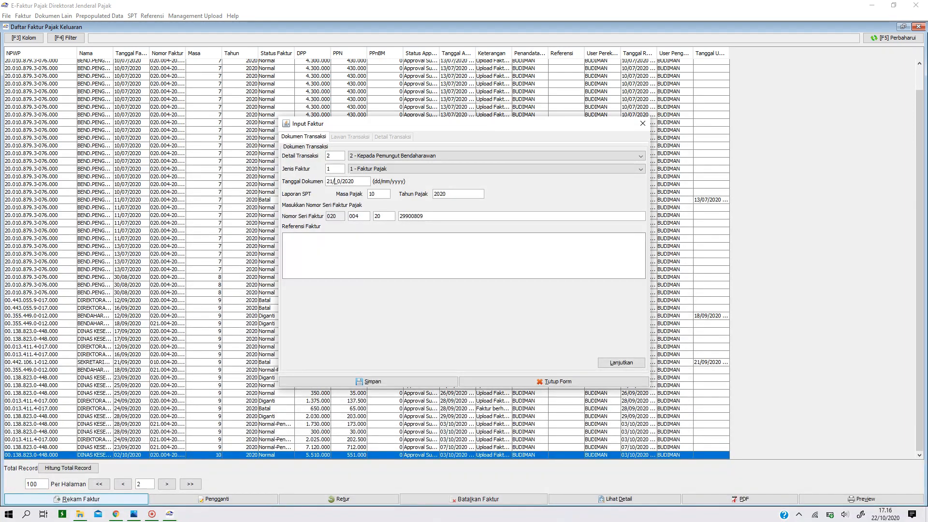
{"action": "type", "text": "21/1"}
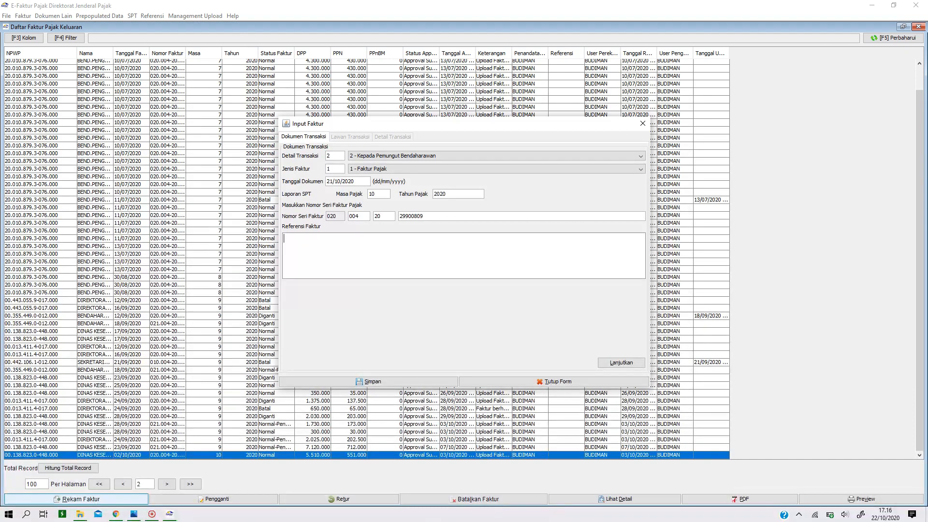
{"action": "left_click", "coordinate": [623, 362]}
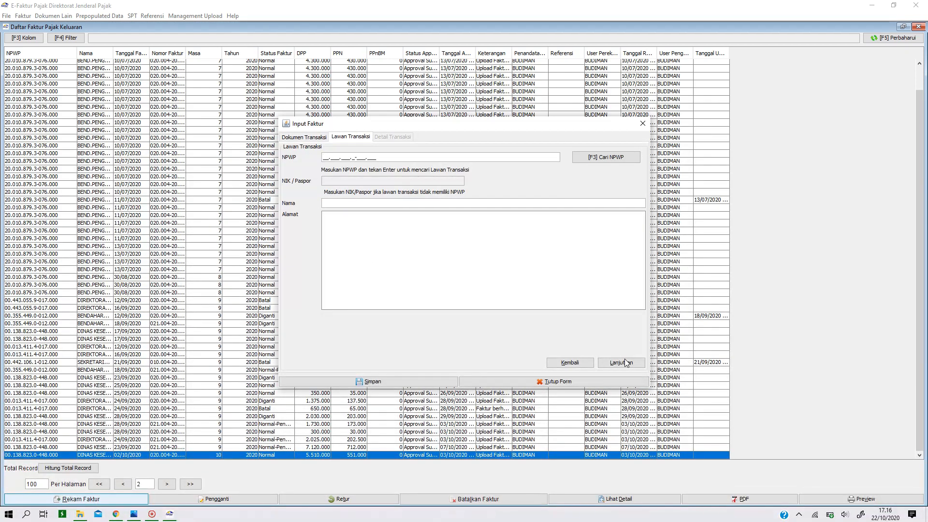
Look up the registered counterparties, choose the lower DINAS KESEHATAN KOTA DEPOK entry, and continue to Detail Transaksi
{"action": "left_click", "coordinate": [591, 162]}
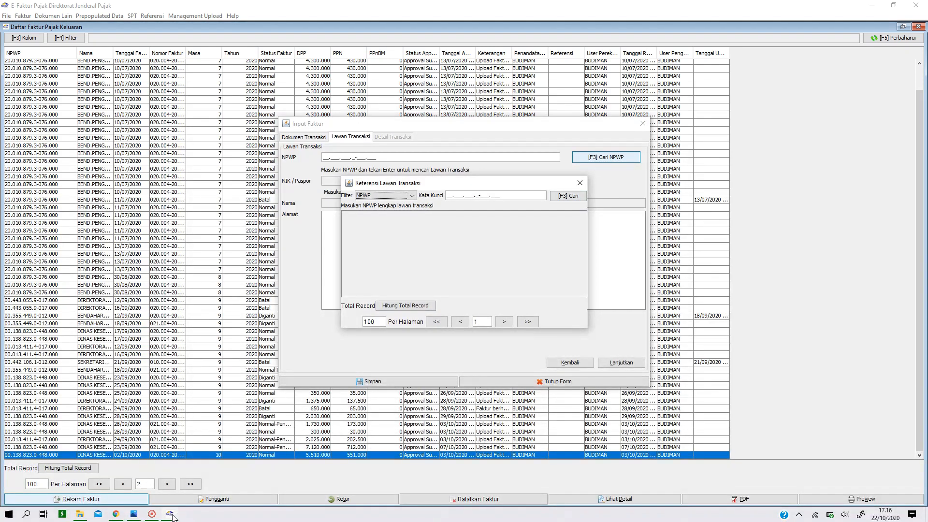
{"action": "left_click", "coordinate": [134, 513]}
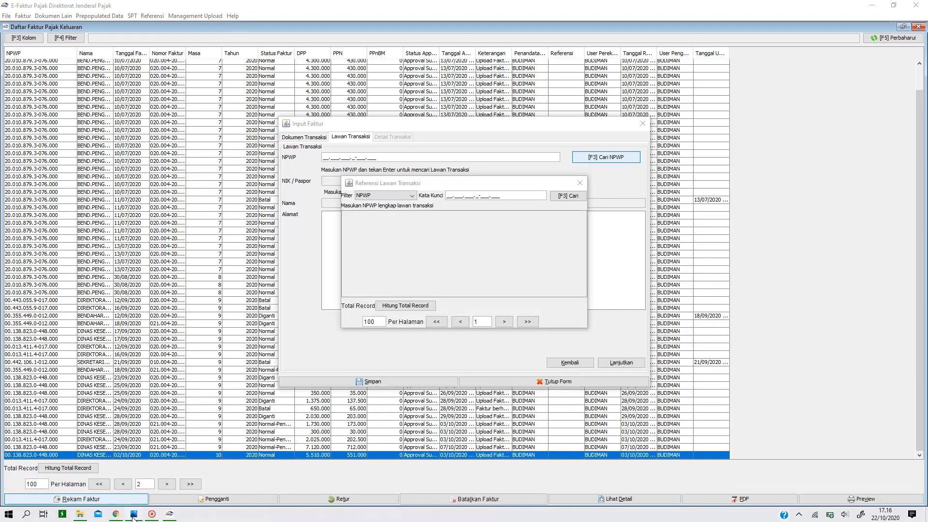
{"action": "left_click", "coordinate": [134, 514]}
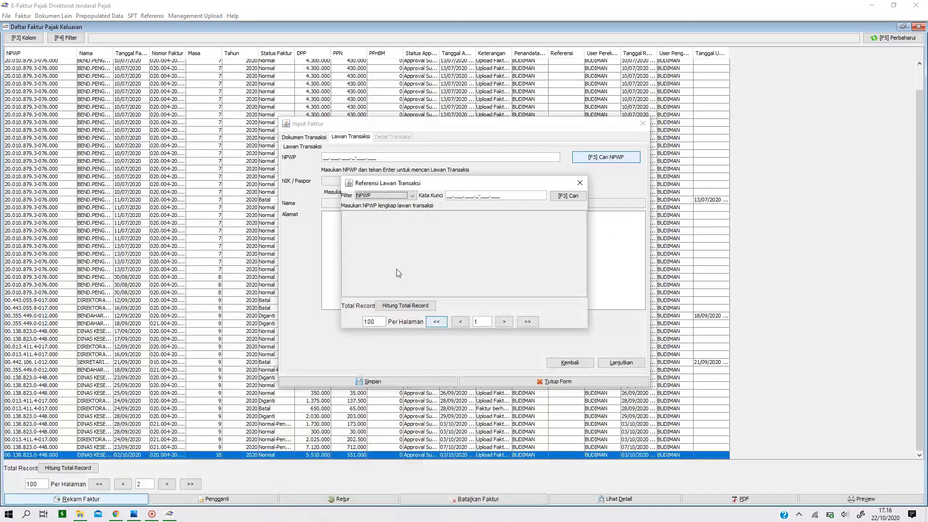
{"action": "left_click", "coordinate": [568, 196]}
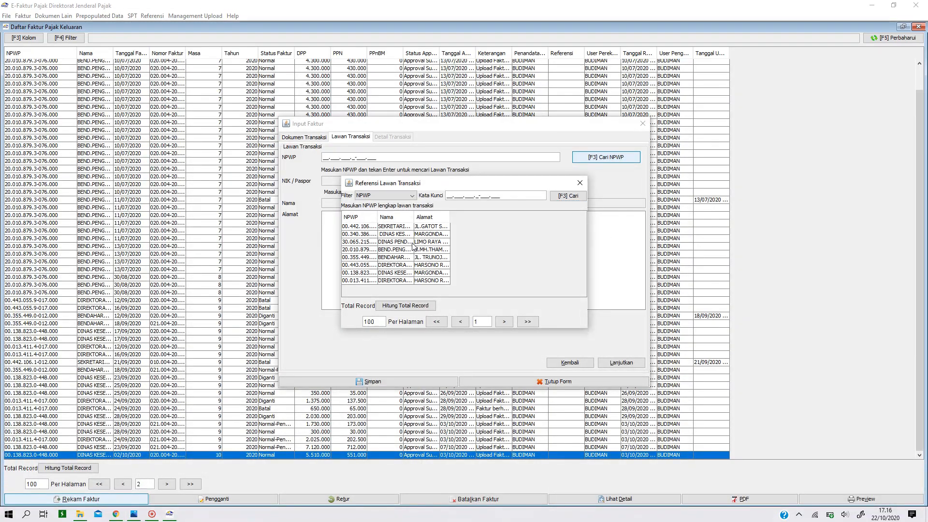
{"action": "left_click_drag", "start_coordinate": [414, 216], "coordinate": [469, 241]}
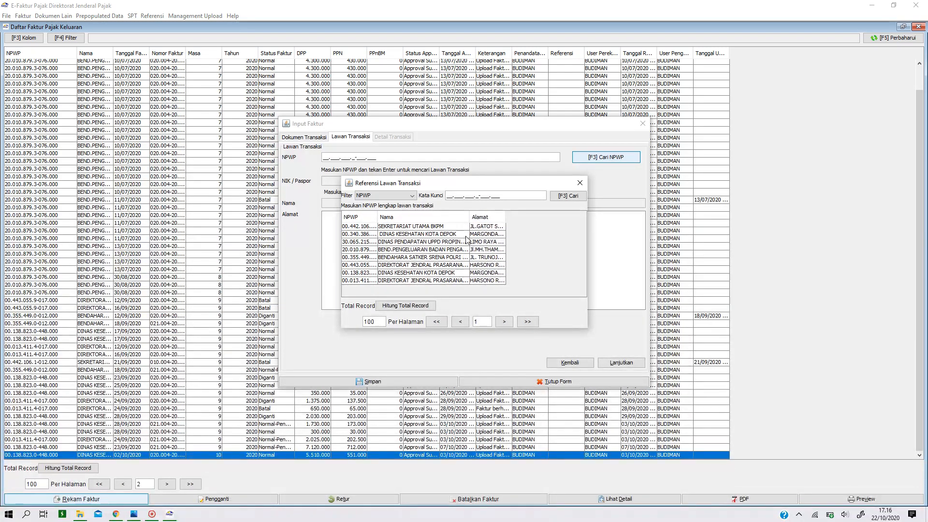
{"action": "double_click", "coordinate": [440, 274]}
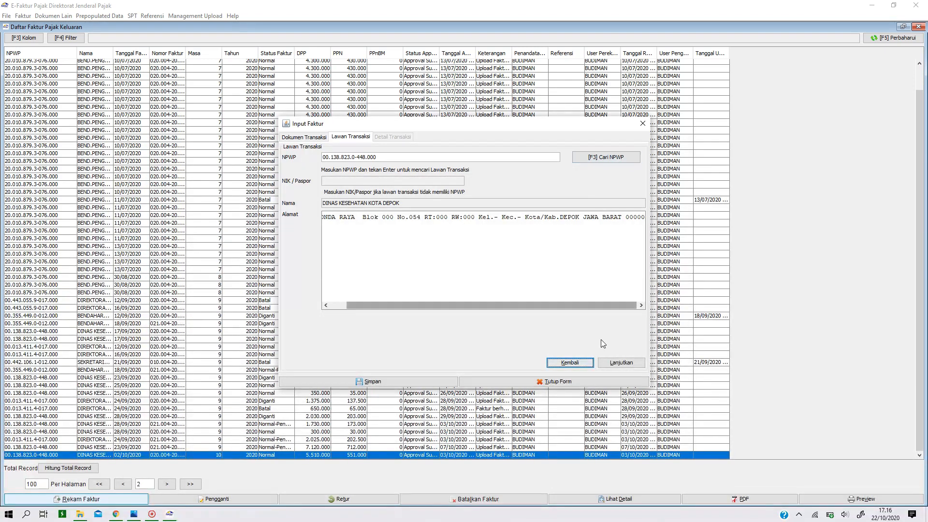
{"action": "left_click", "coordinate": [609, 363]}
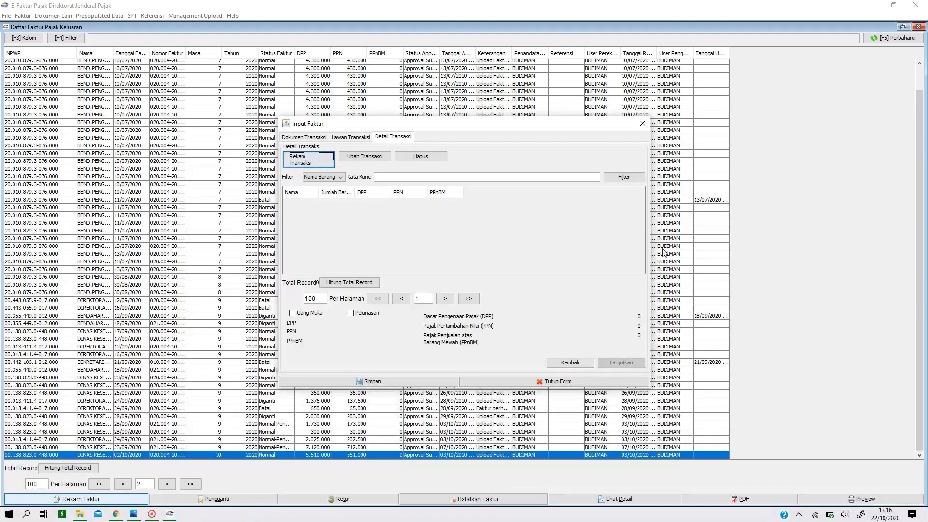
Start recording a transaction item with code 001 and name BUSI, declining to pick an already registered item
{"action": "left_click", "coordinate": [319, 164]}
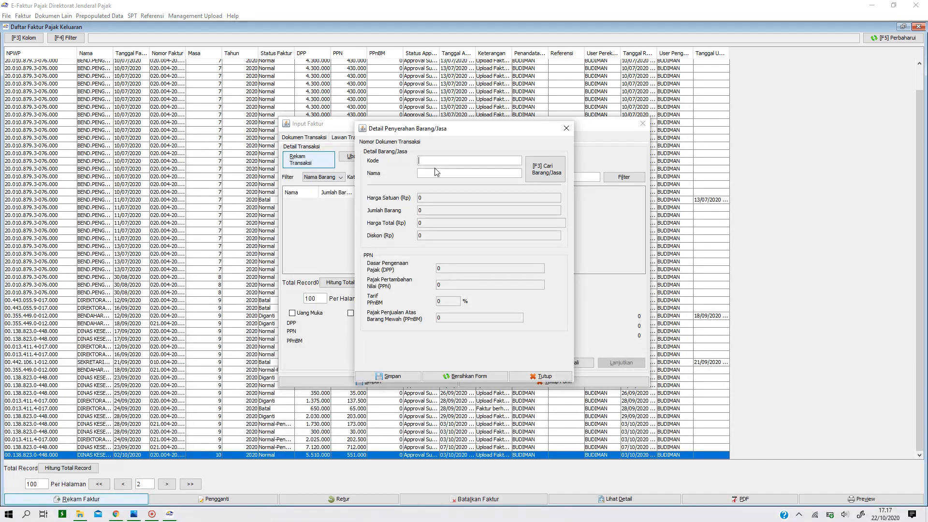
{"action": "type", "text": "001"}
{"action": "type", "text": "USI"}
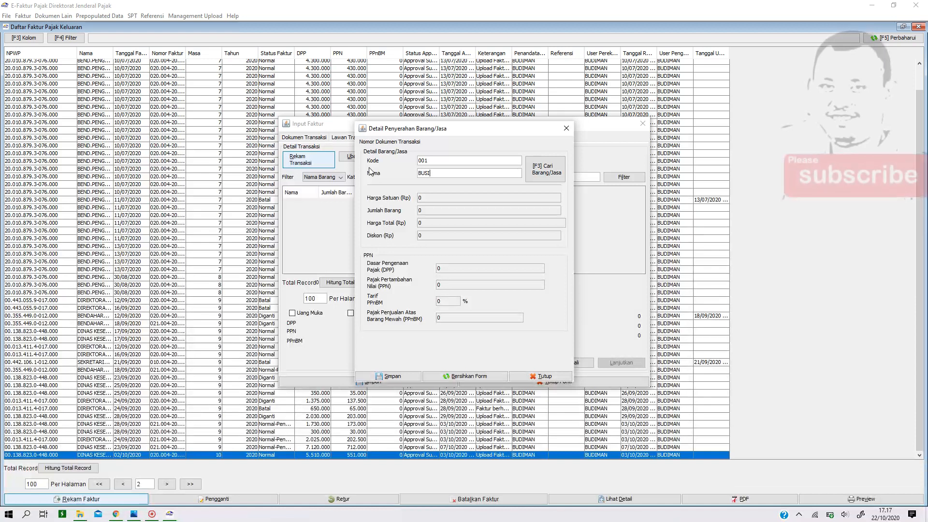
{"action": "left_click", "coordinate": [440, 161]}
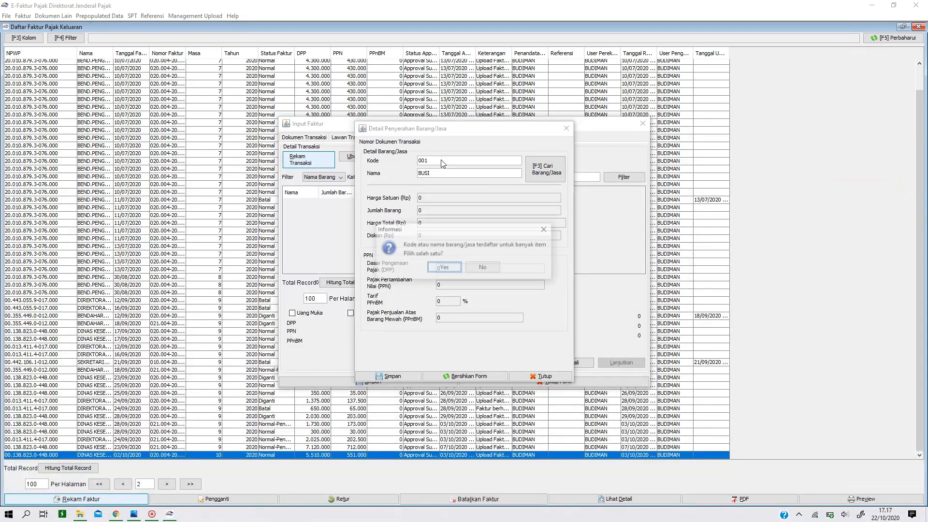
{"action": "left_click", "coordinate": [483, 268]}
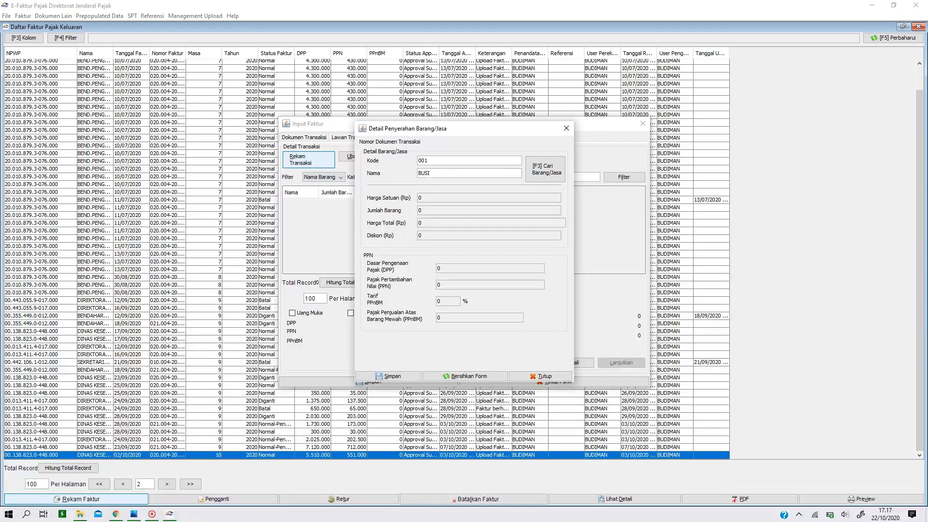
{"action": "key", "text": "BackSpace"}
{"action": "left_click_drag", "start_coordinate": [421, 173], "coordinate": [412, 174]}
{"action": "left_click", "coordinate": [134, 514]}
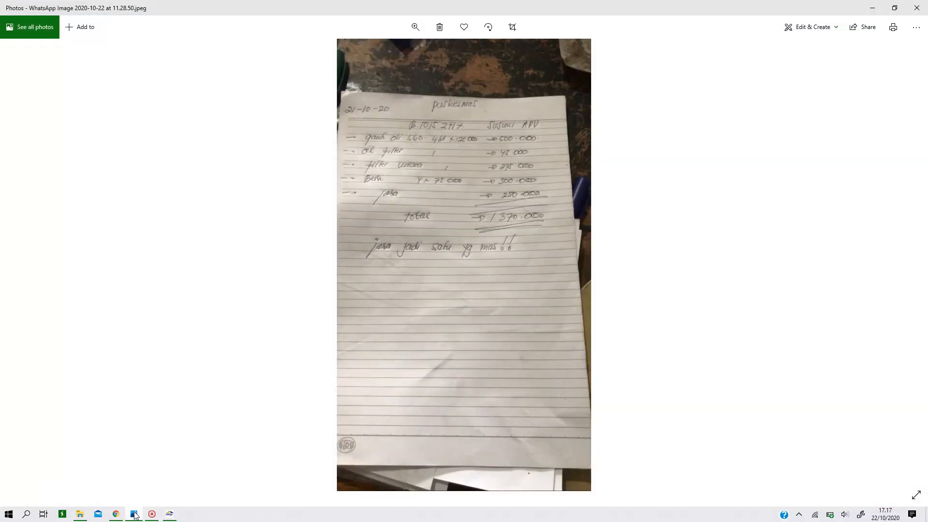
{"action": "left_click", "coordinate": [134, 514]}
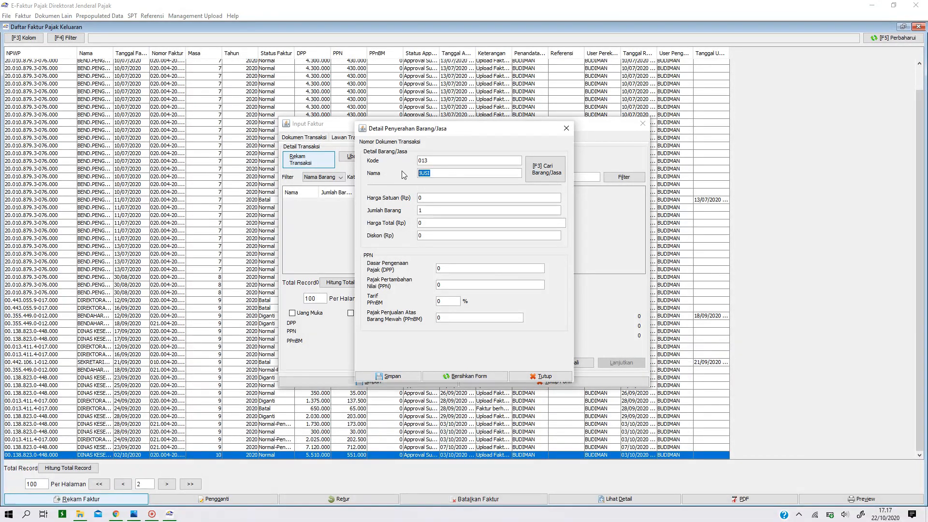
{"action": "type", "text": "GANTI OLI S60"}
{"action": "left_click", "coordinate": [138, 515]}
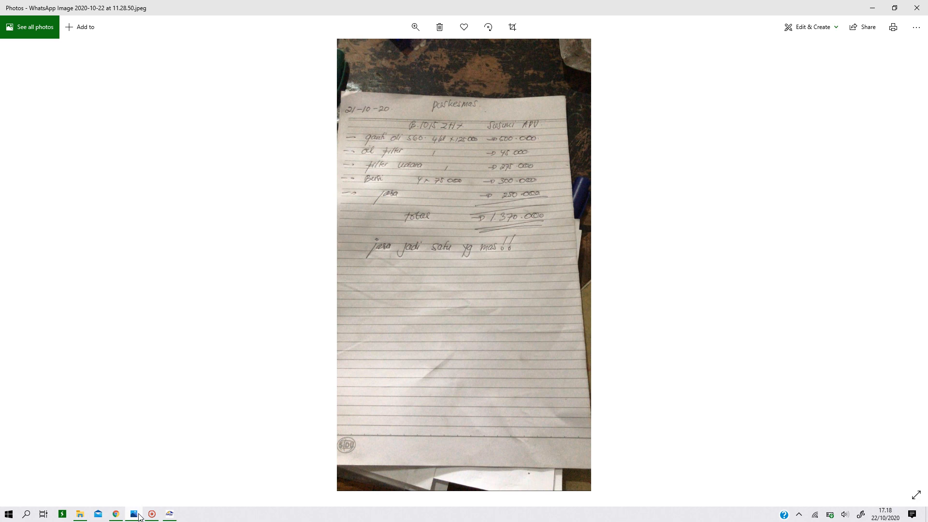
{"action": "left_click", "coordinate": [137, 515]}
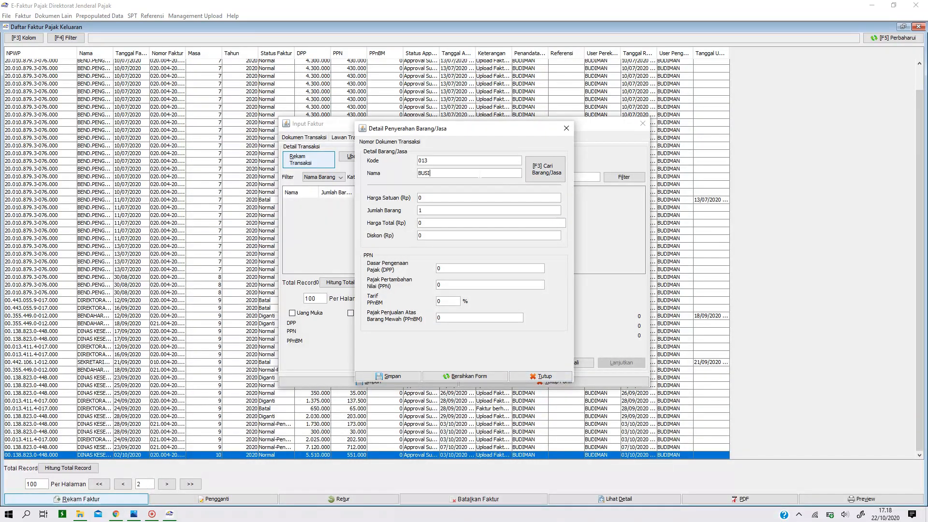
{"action": "left_click", "coordinate": [566, 128]}
Start a fresh transaction item named GANTI OLI S60, leaving its code empty, and check the handwritten service note
{"action": "left_click", "coordinate": [319, 162]}
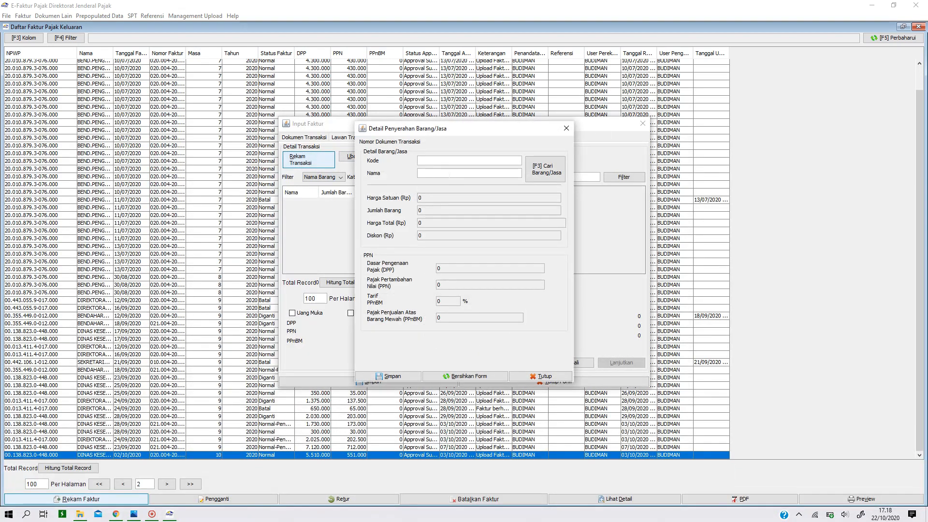
{"action": "type", "text": "GANTI OLI S60"}
{"action": "left_click", "coordinate": [135, 514]}
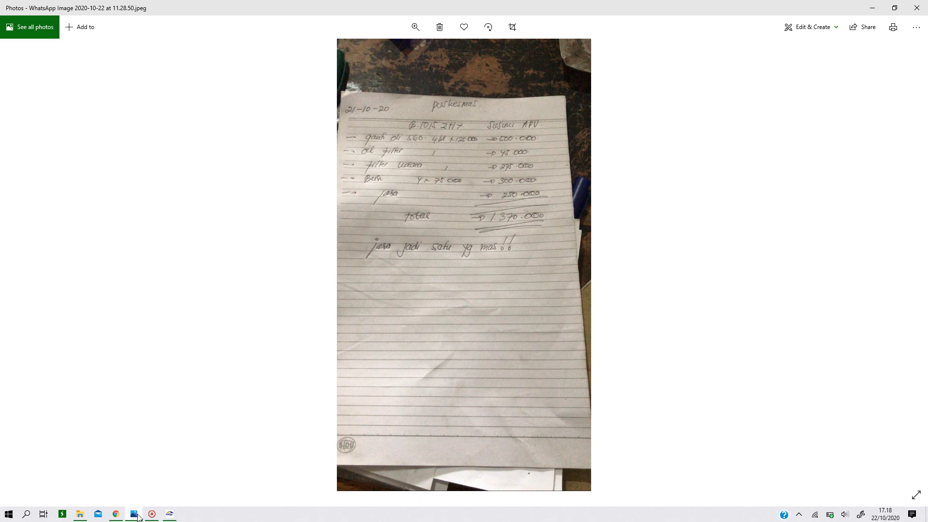
{"action": "left_click", "coordinate": [137, 516]}
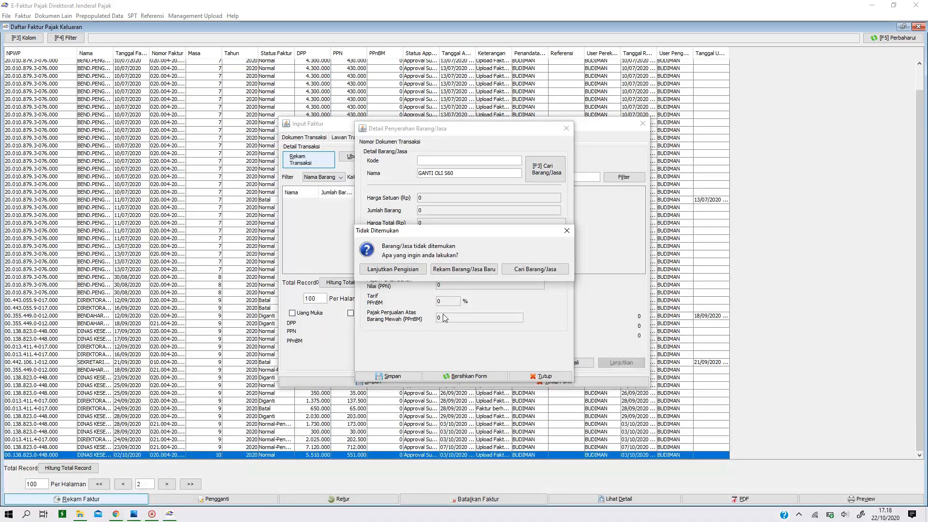
{"action": "left_click", "coordinate": [136, 515]}
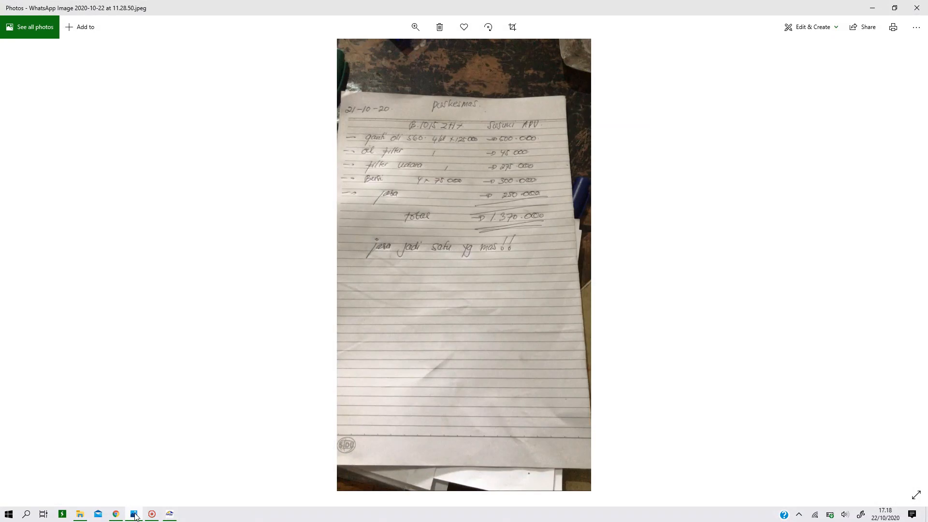
{"action": "left_click", "coordinate": [135, 516]}
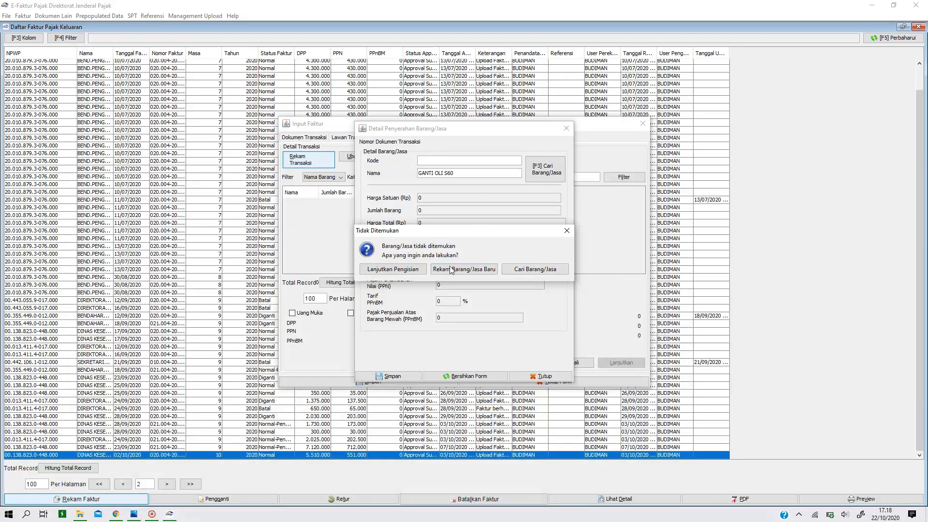
Return to the item entry, extend its name with MOBIL SUZUKI APV, and consult the note for the plate number
{"action": "left_click", "coordinate": [566, 231]}
{"action": "type", "text": "M"}
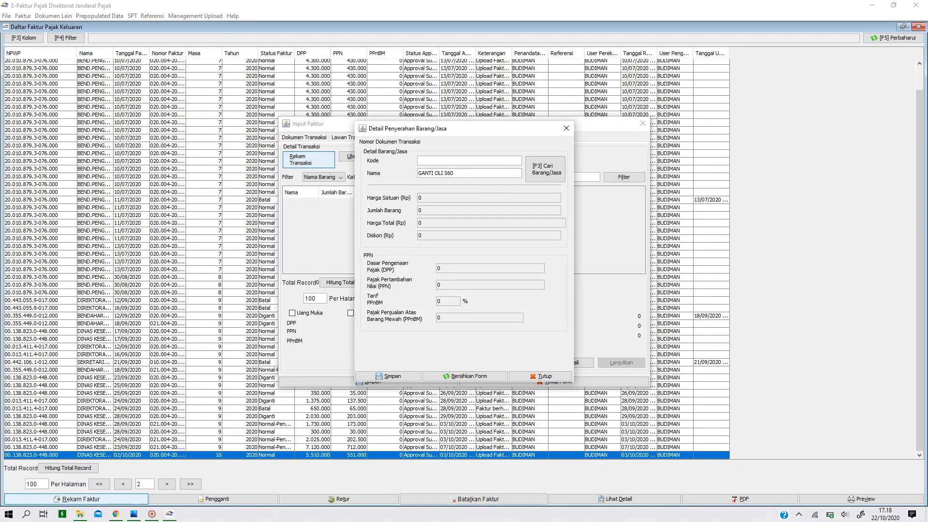
{"action": "type", "text": "OBIL  SUZUKI APV"}
{"action": "left_click", "coordinate": [134, 514]}
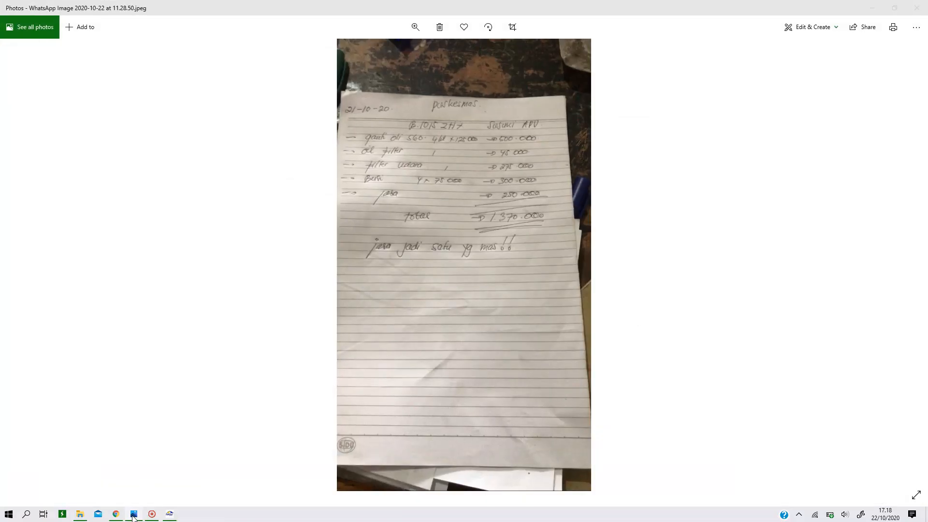
{"action": "left_click", "coordinate": [133, 514]}
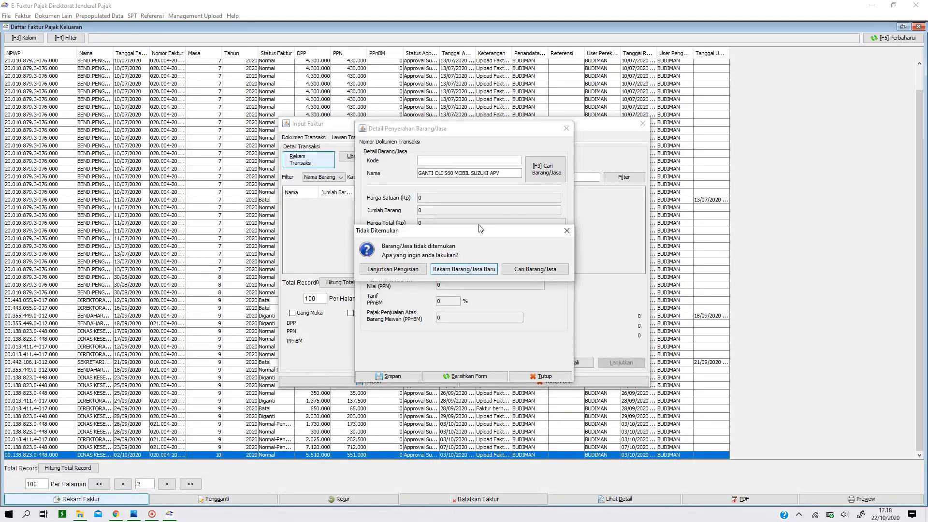
Append the plate B 1015 ZHK from the note to the item name and continue filling in without registering the item
{"action": "left_click", "coordinate": [570, 227]}
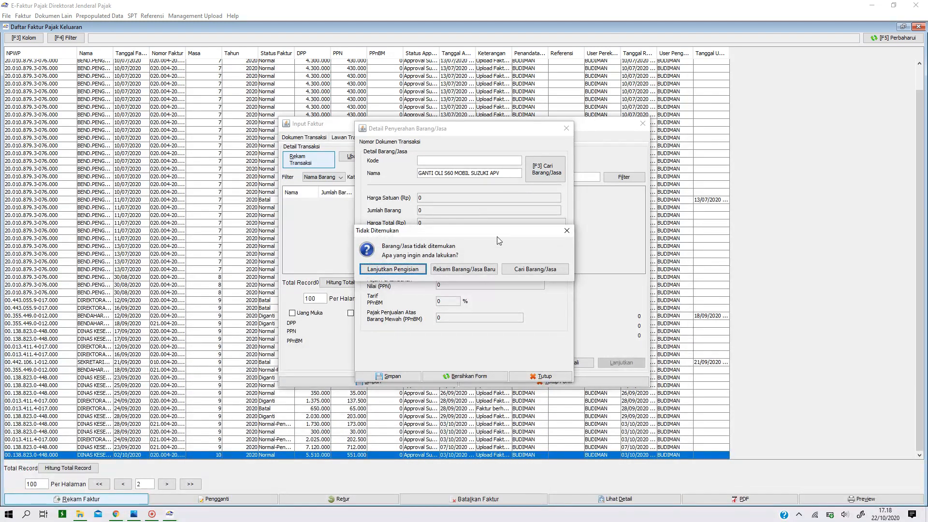
{"action": "left_click", "coordinate": [567, 231]}
{"action": "type", "text": "B1015"}
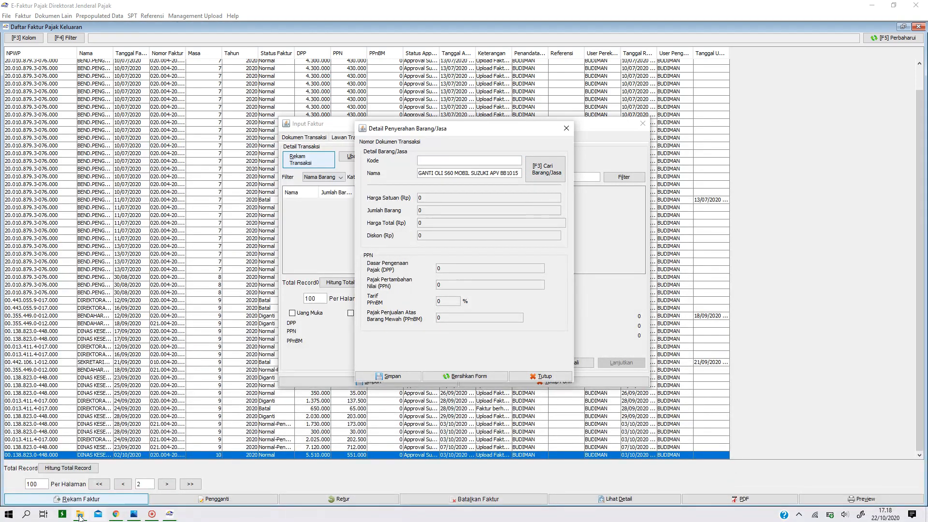
{"action": "left_click", "coordinate": [117, 514]}
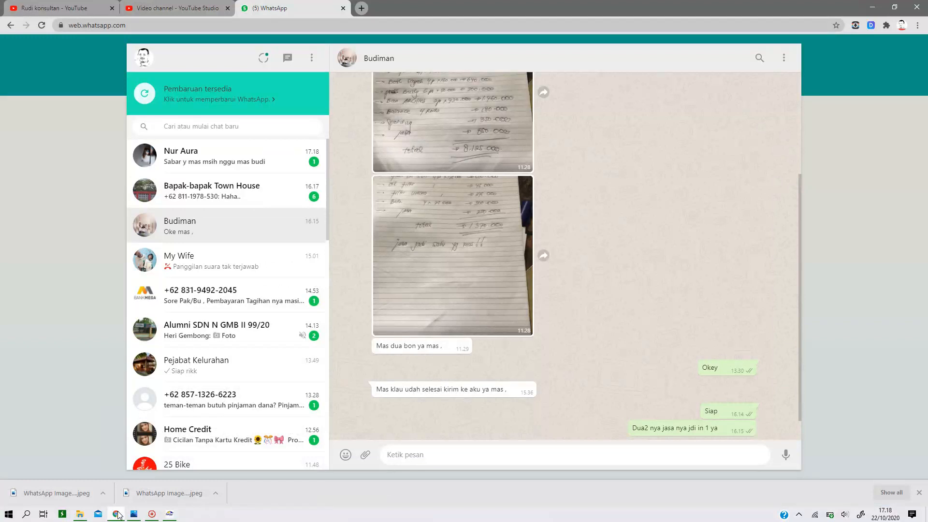
{"action": "left_click", "coordinate": [116, 514]}
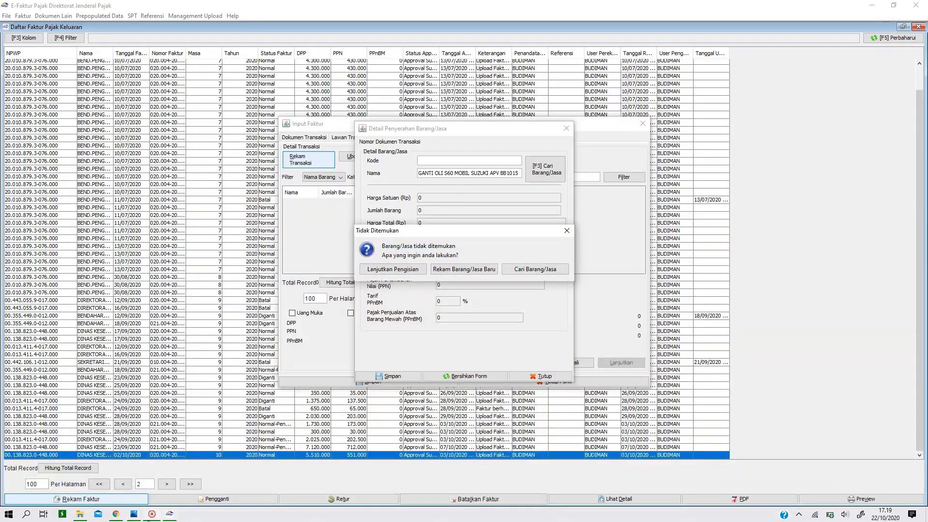
{"action": "left_click", "coordinate": [133, 514]}
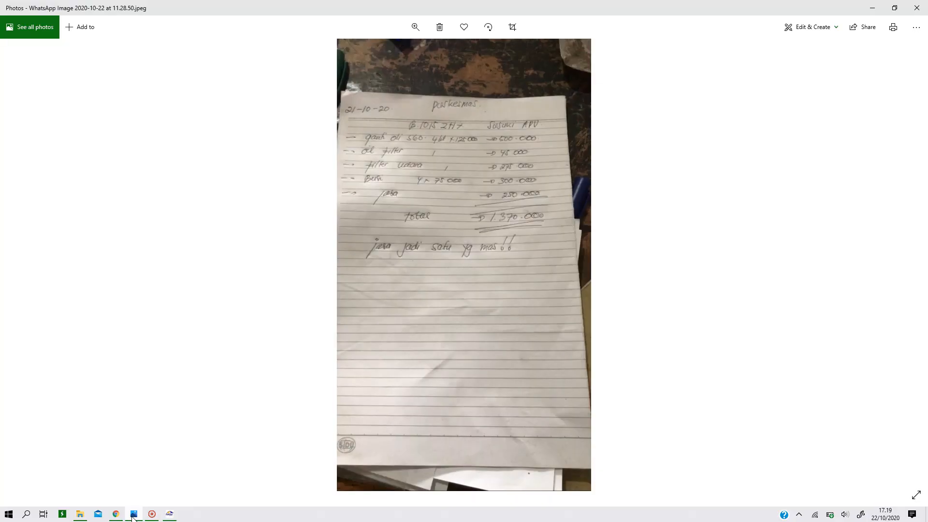
{"action": "left_click", "coordinate": [133, 514]}
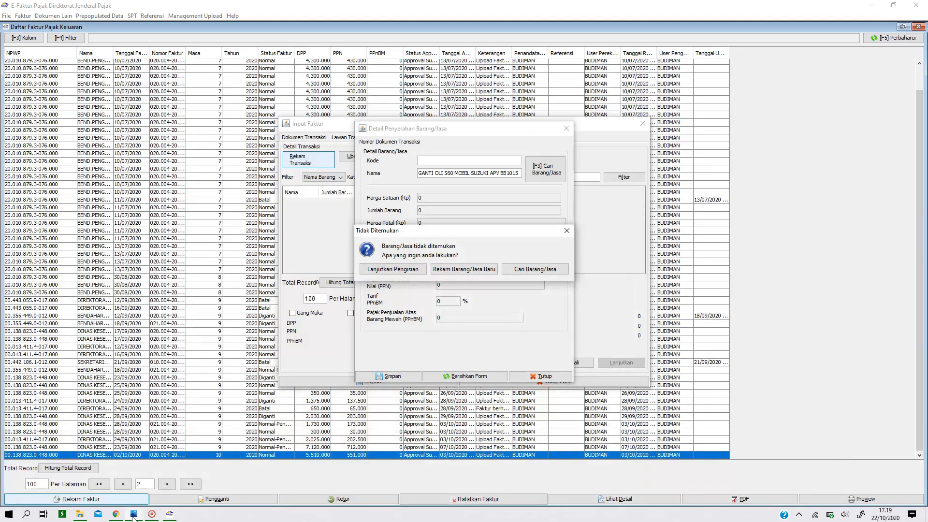
{"action": "left_click", "coordinate": [566, 232]}
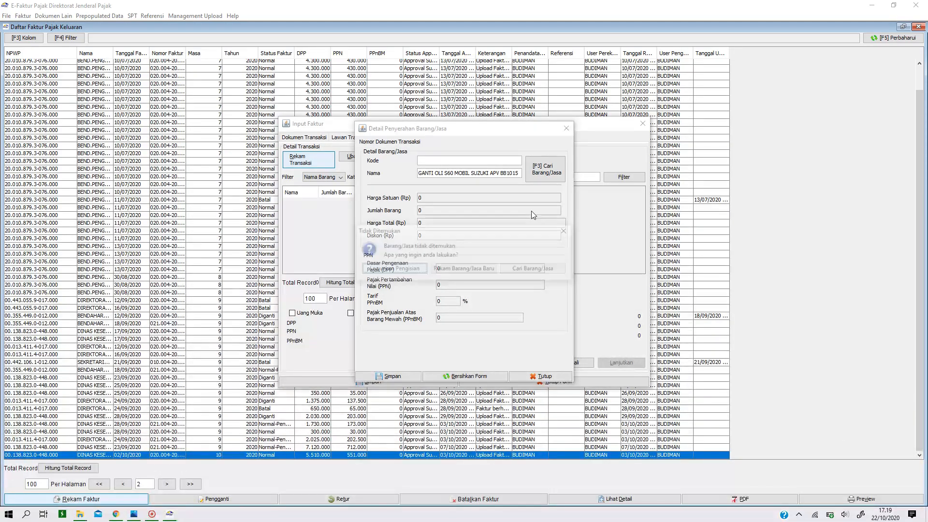
{"action": "left_click", "coordinate": [565, 231]}
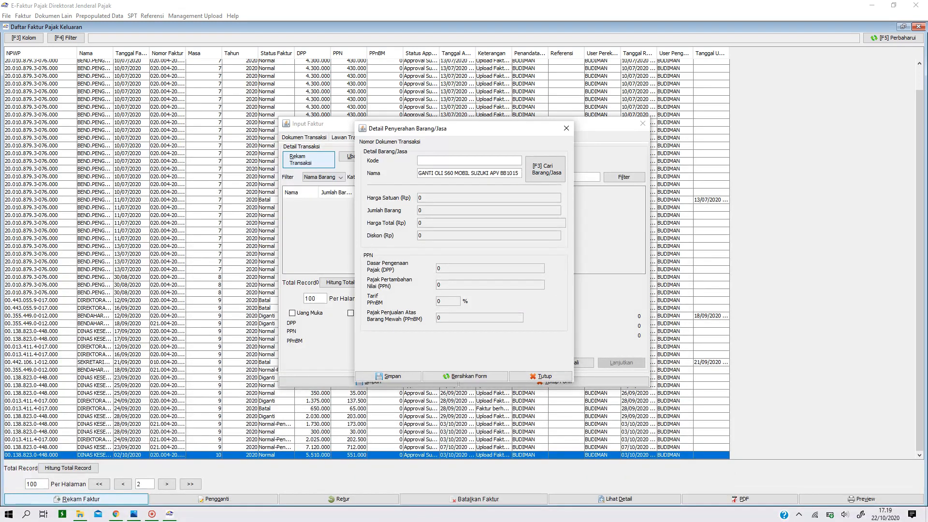
{"action": "type", "text": "ZH"}
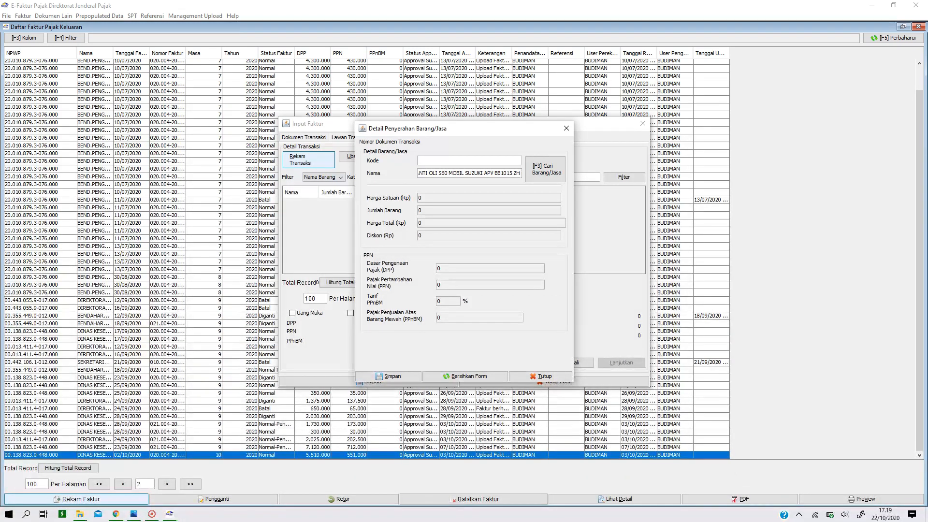
{"action": "type", "text": "K"}
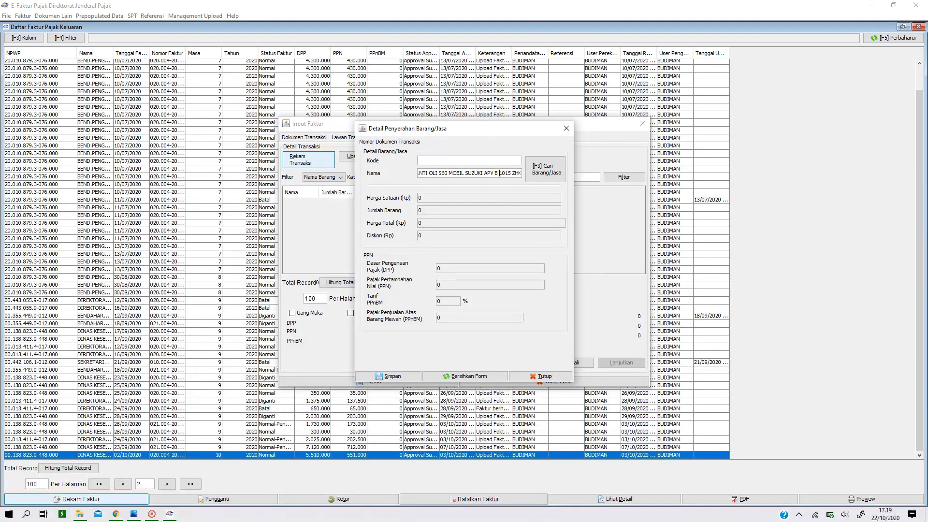
{"action": "key", "text": "Tab"}
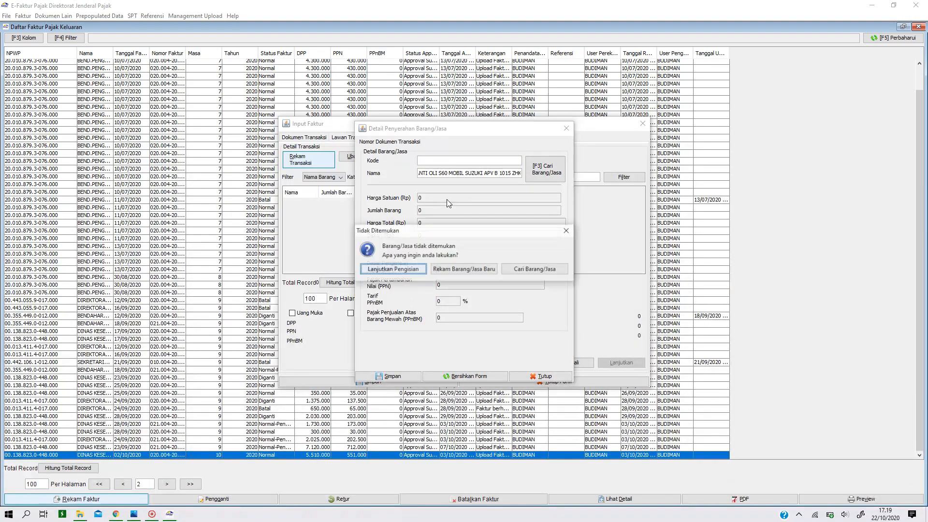
{"action": "left_click", "coordinate": [407, 272]}
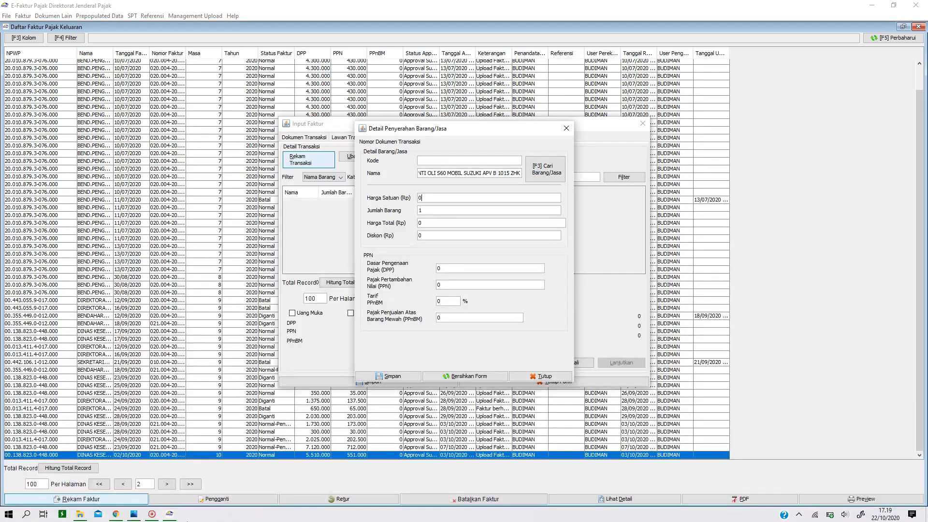
Set the oil change item's unit price to 125.000 and quantity to 4 per the note, save it, and choose to add another item
{"action": "mouse_move", "coordinate": [171, 517]}
{"action": "left_click", "coordinate": [135, 516]}
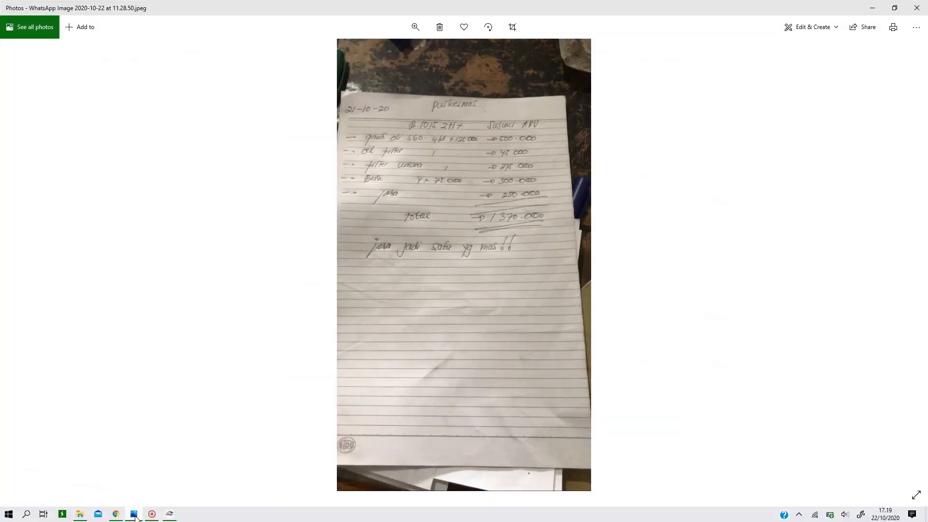
{"action": "left_click", "coordinate": [135, 516]}
{"action": "type", "text": "25"}
{"action": "type", "text": "0"}
{"action": "left_click", "coordinate": [420, 210]}
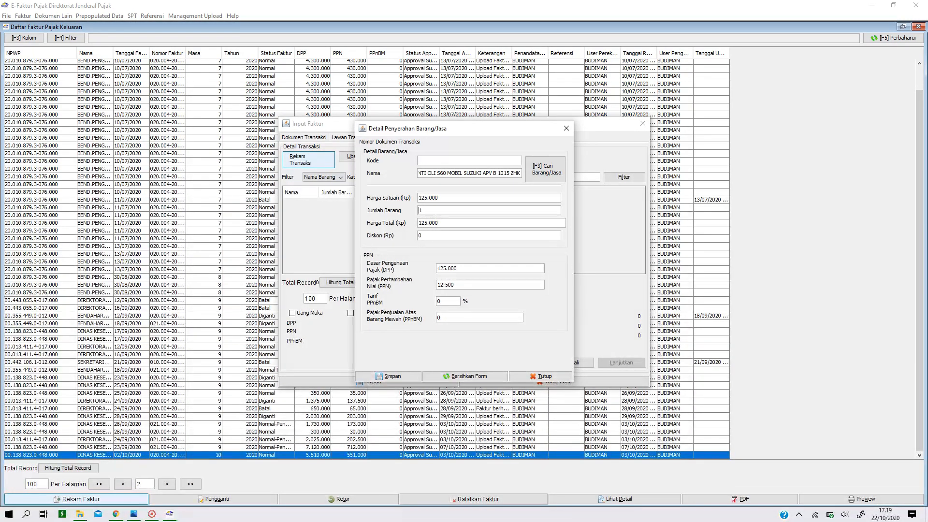
{"action": "type", "text": "4"}
{"action": "left_click", "coordinate": [402, 379]}
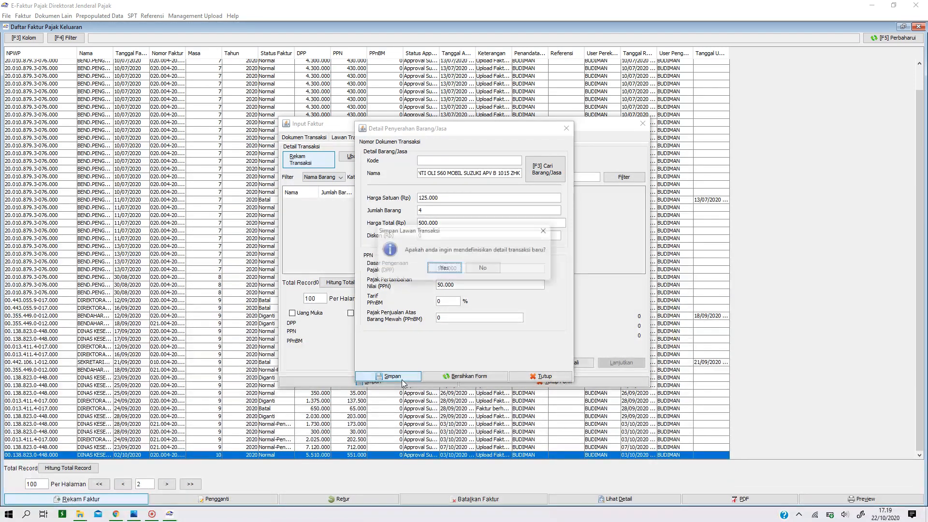
{"action": "left_click", "coordinate": [442, 268]}
Name the next transaction item OLI FILTER, as listed on the note, and continue filling in without registering it
{"action": "key", "text": "Tab"}
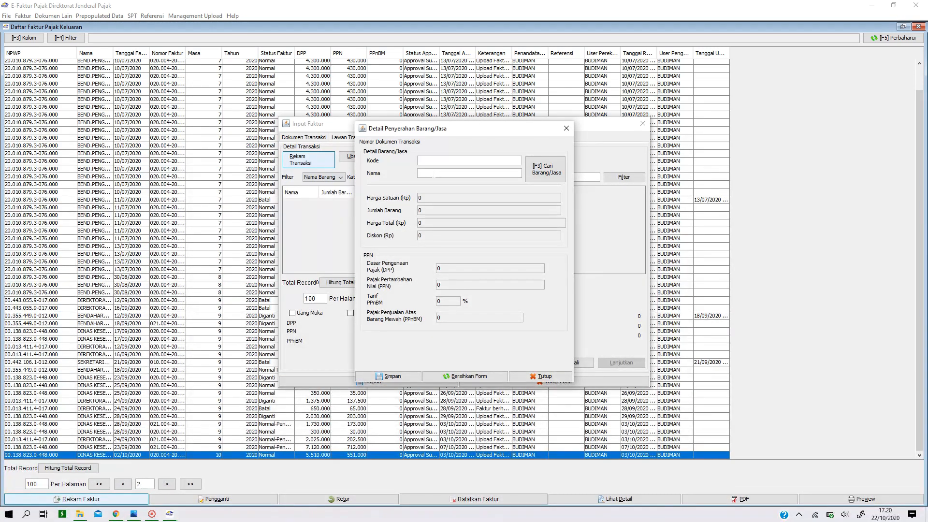
{"action": "key", "text": "Return"}
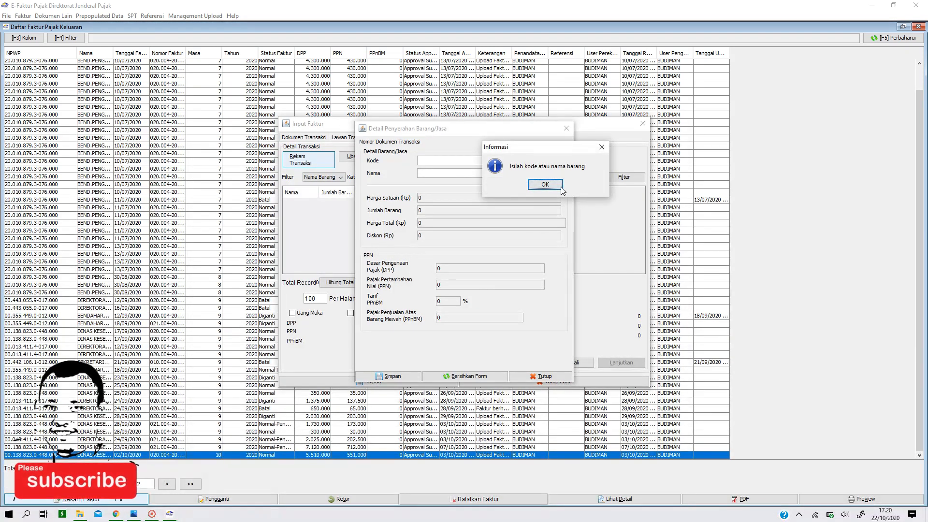
{"action": "left_click", "coordinate": [604, 147]}
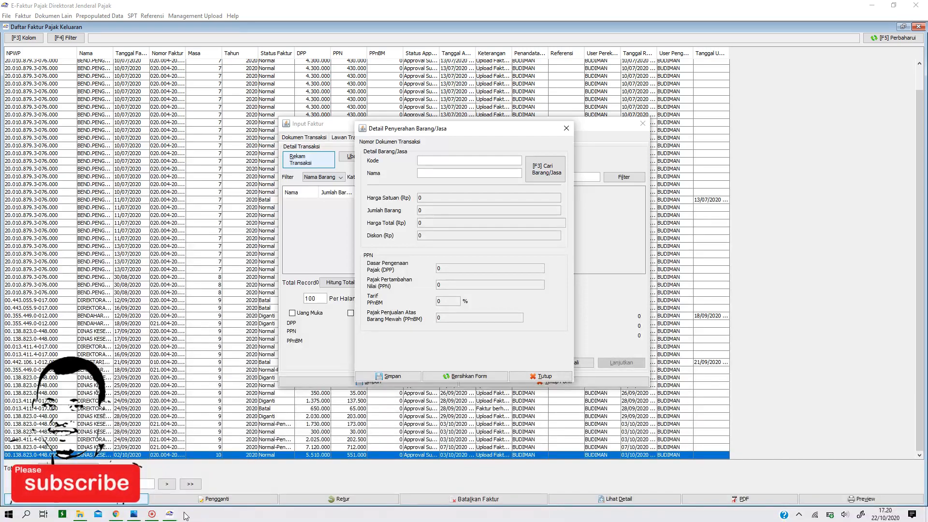
{"action": "left_click", "coordinate": [135, 514]}
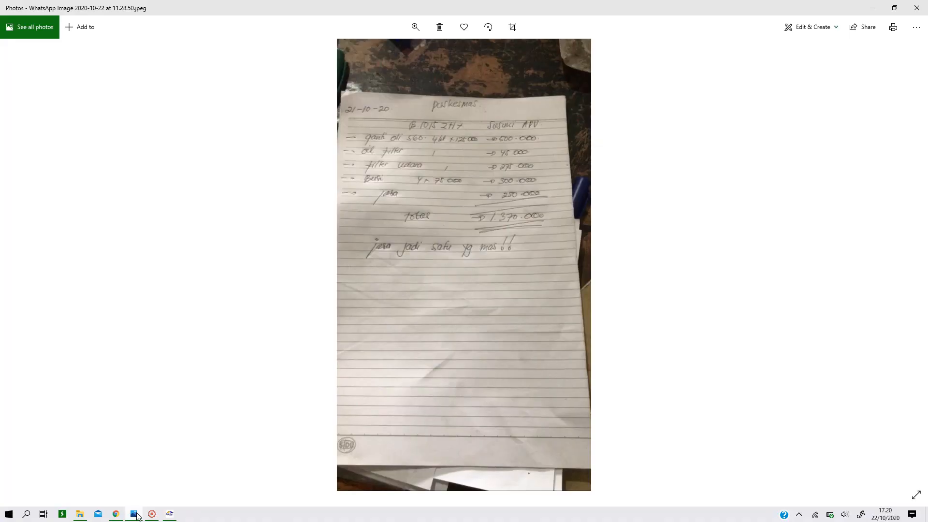
{"action": "left_click", "coordinate": [135, 514]}
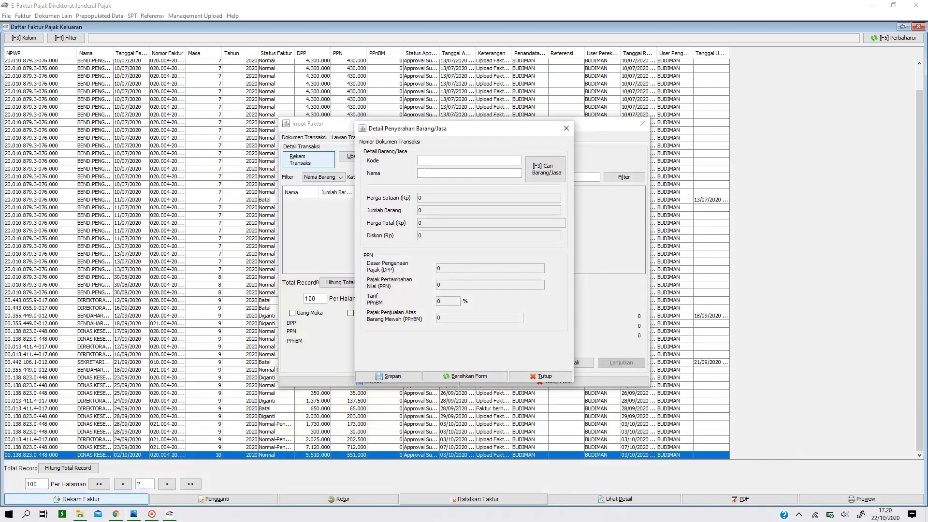
{"action": "type", "text": "OLI FILTER"}
{"action": "key", "text": "Return"}
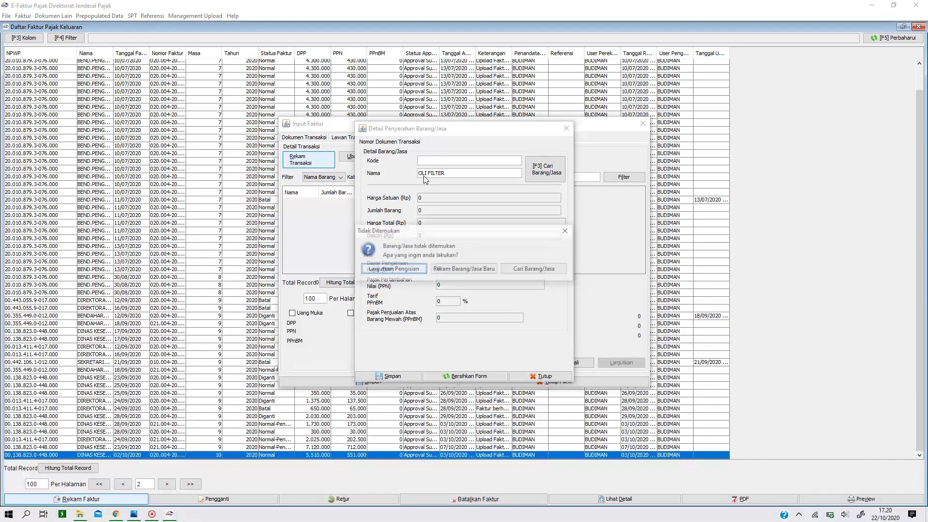
{"action": "left_click", "coordinate": [392, 270]}
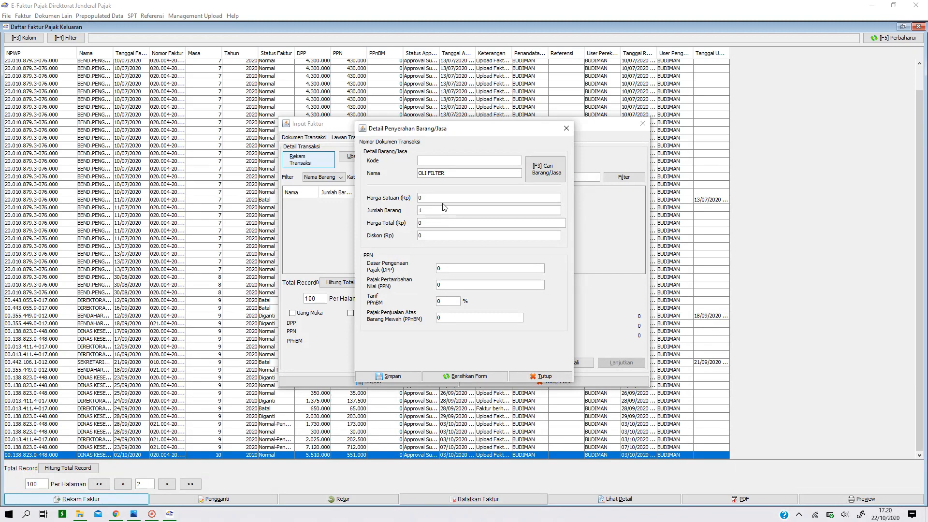
Set the OLI FILTER unit price to 45.000 from the note and save the item
{"action": "left_click", "coordinate": [134, 515]}
{"action": "left_click", "coordinate": [134, 515]}
{"action": "type", "text": "45000"}
{"action": "key", "text": "Tab"}
{"action": "left_click", "coordinate": [390, 376]}
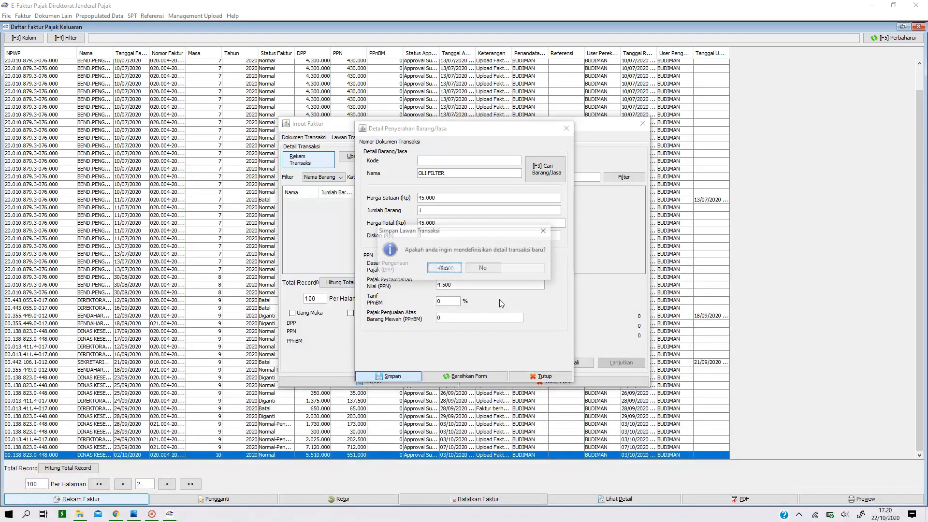
Choose to add another transaction item and name it FILTER UDARA, as listed on the handwritten note
{"action": "left_click", "coordinate": [444, 269]}
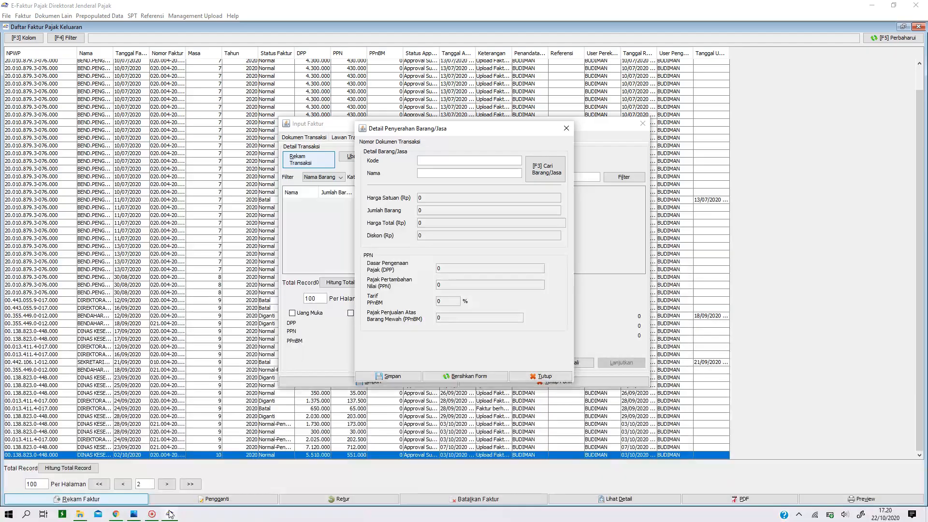
{"action": "left_click", "coordinate": [135, 515]}
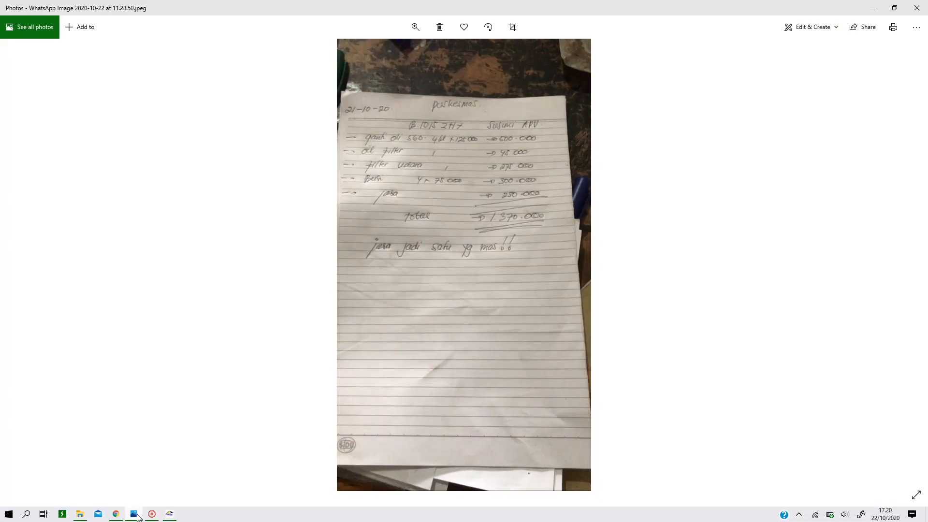
{"action": "left_click", "coordinate": [136, 515]}
{"action": "left_click", "coordinate": [424, 175]}
{"action": "type", "text": "FILTER UDARA"}
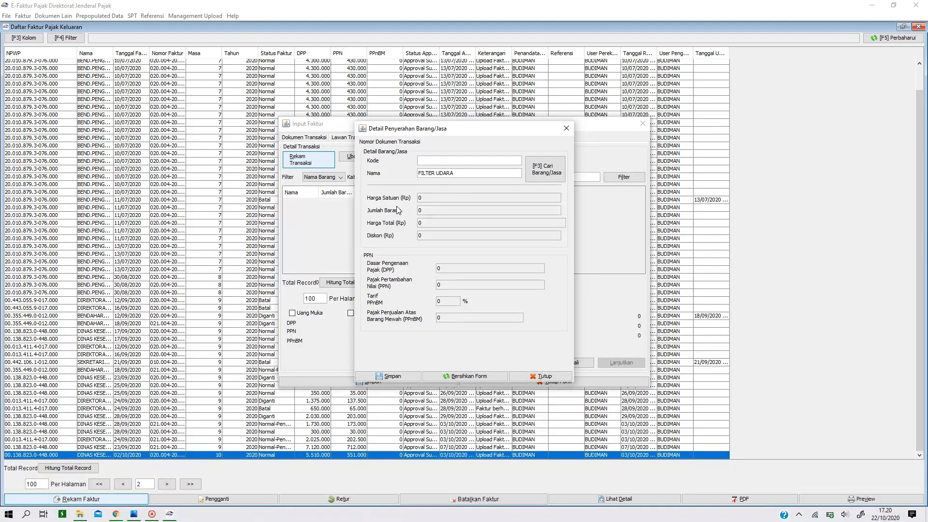
{"action": "left_click", "coordinate": [434, 197]}
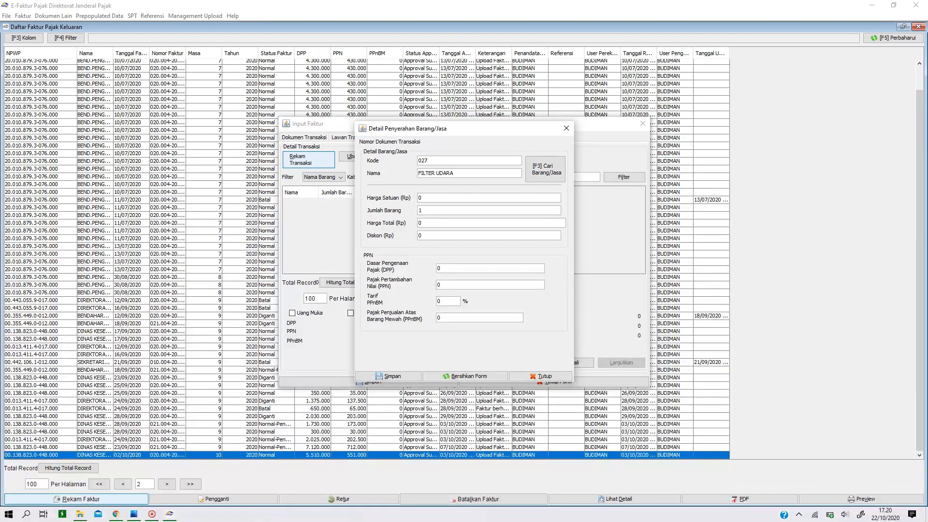
{"action": "triple_click", "coordinate": [453, 173]}
{"action": "key", "text": "BackSpace"}
{"action": "left_click", "coordinate": [429, 160]}
{"action": "key", "text": "BackSpace"}
{"action": "key", "text": "BackSpace"}
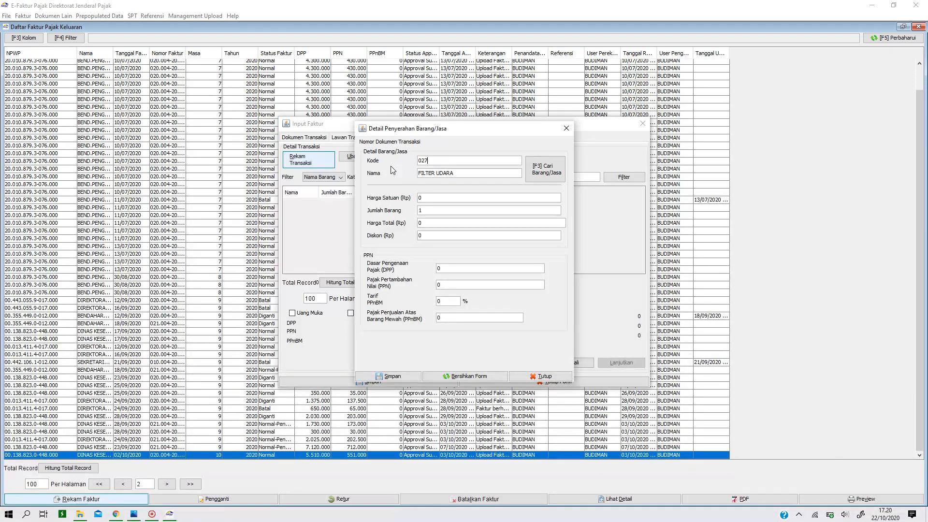
{"action": "type", "text": "027"}
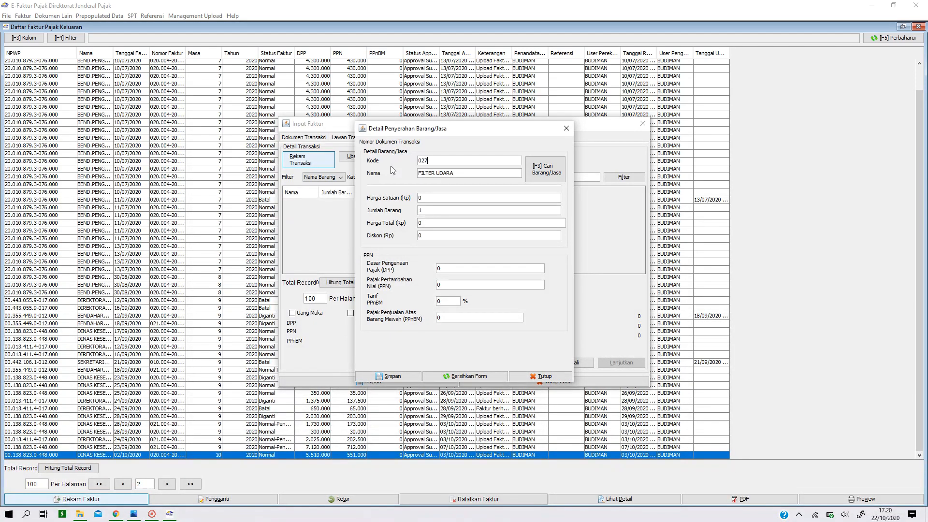
{"action": "left_click", "coordinate": [463, 173]}
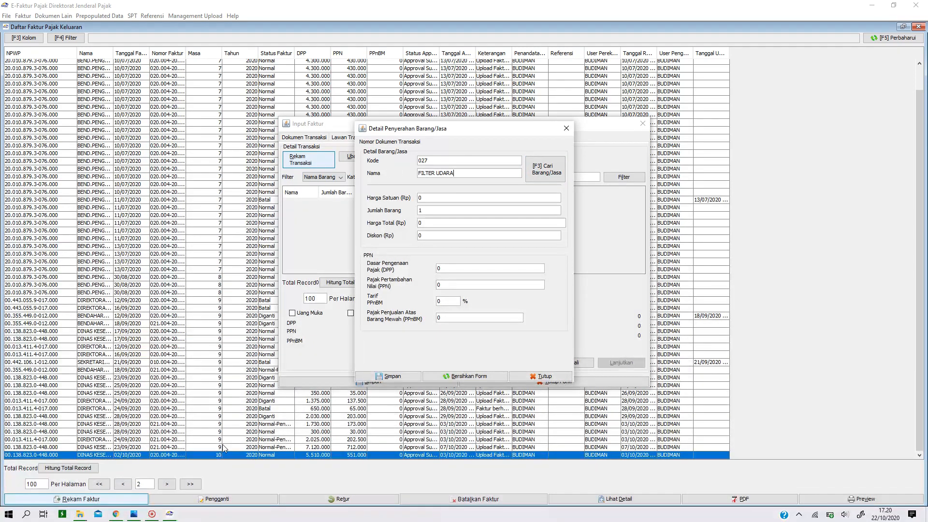
Set the FILTER UDARA unit price to 275.000 from the note, save the item, and choose to add another
{"action": "left_click", "coordinate": [152, 516]}
{"action": "left_click", "coordinate": [146, 518]}
{"action": "left_click", "coordinate": [134, 515]}
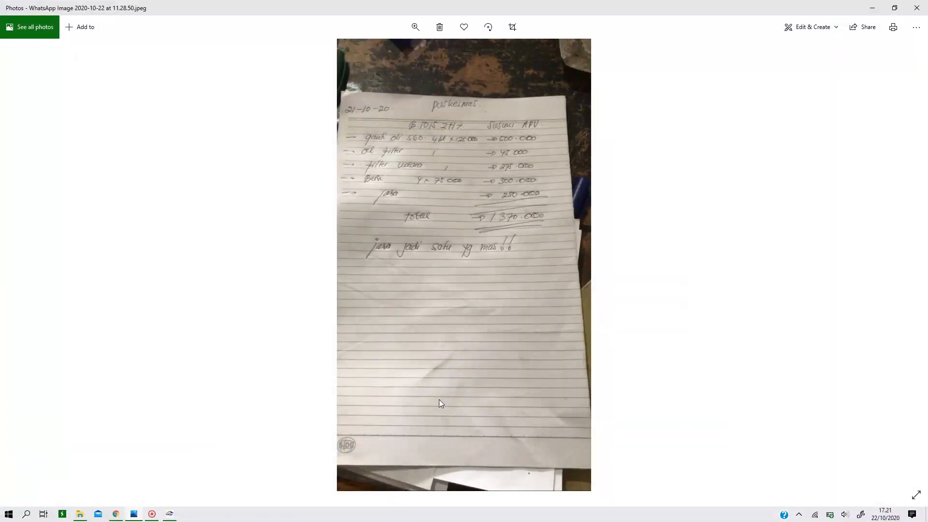
{"action": "left_click", "coordinate": [170, 513]}
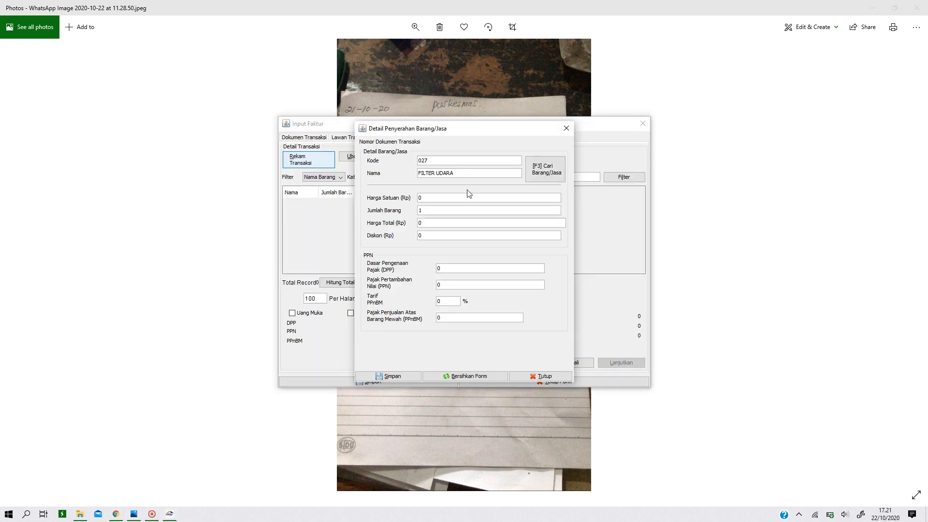
{"action": "type", "text": "2750"}
{"action": "left_click", "coordinate": [390, 377]}
{"action": "left_click", "coordinate": [441, 265]}
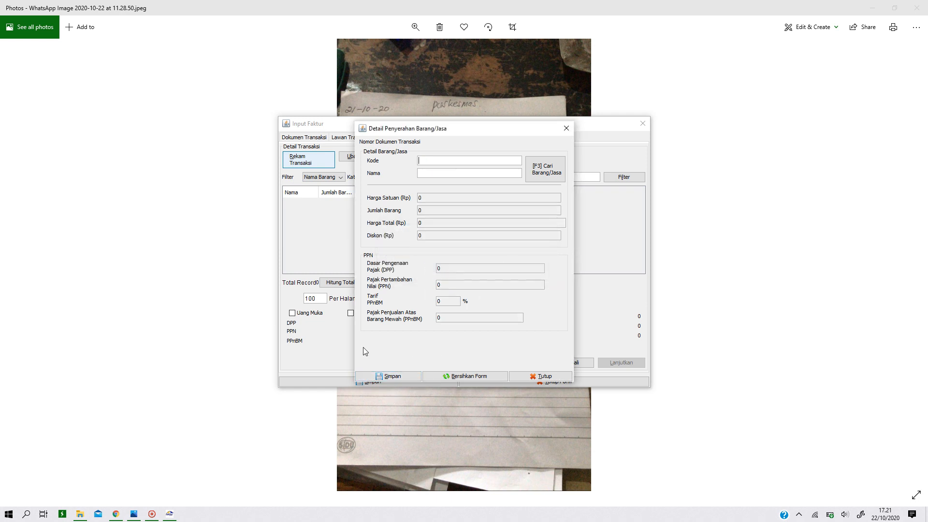
Name the next transaction item BISI, following the note, and continue filling in without registering it
{"action": "left_click", "coordinate": [134, 515]}
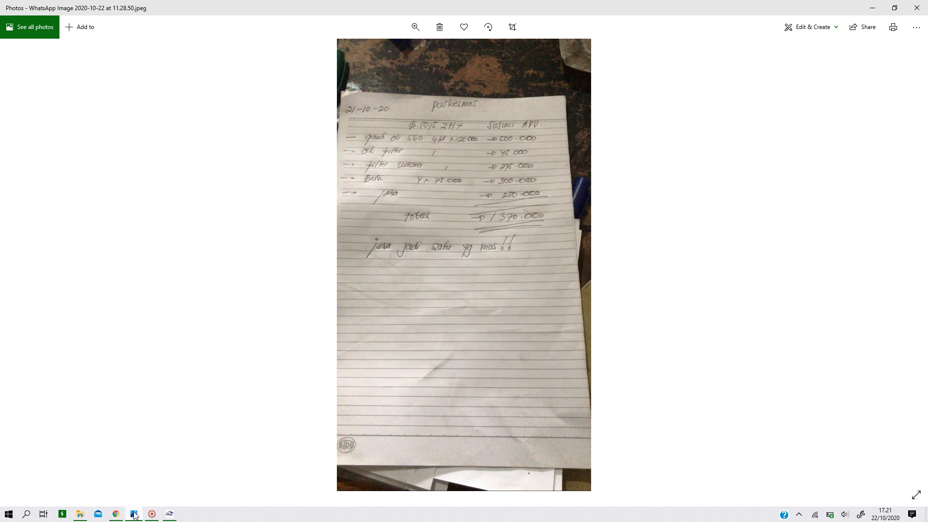
{"action": "left_click", "coordinate": [134, 514]}
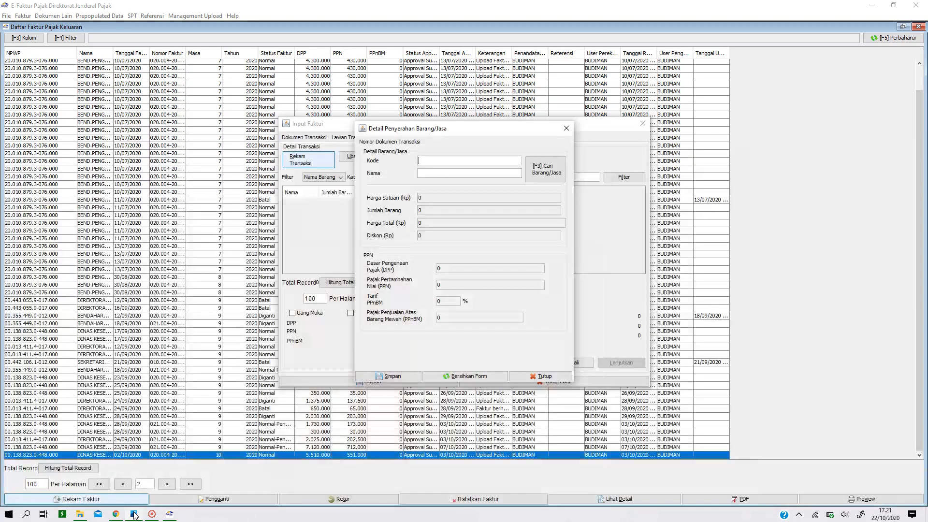
{"action": "type", "text": "BISO"}
{"action": "key", "text": "Return"}
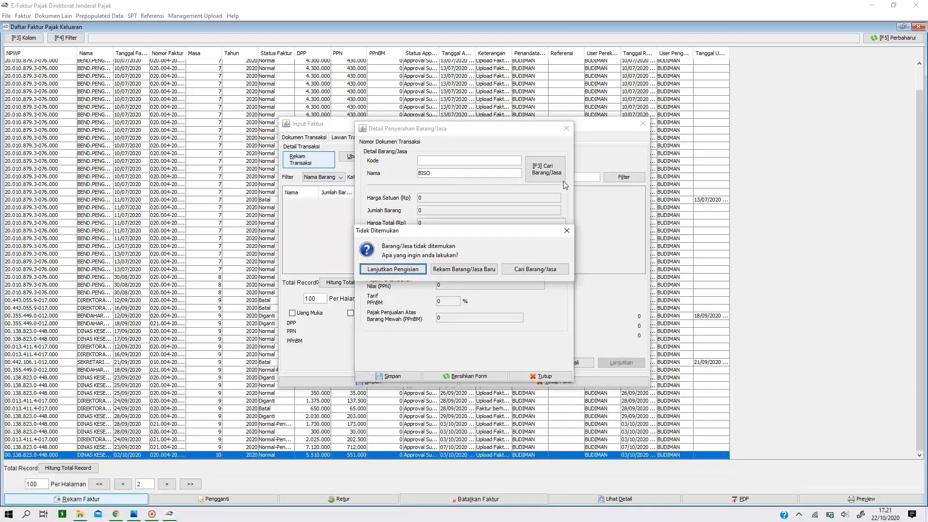
{"action": "left_click", "coordinate": [568, 230]}
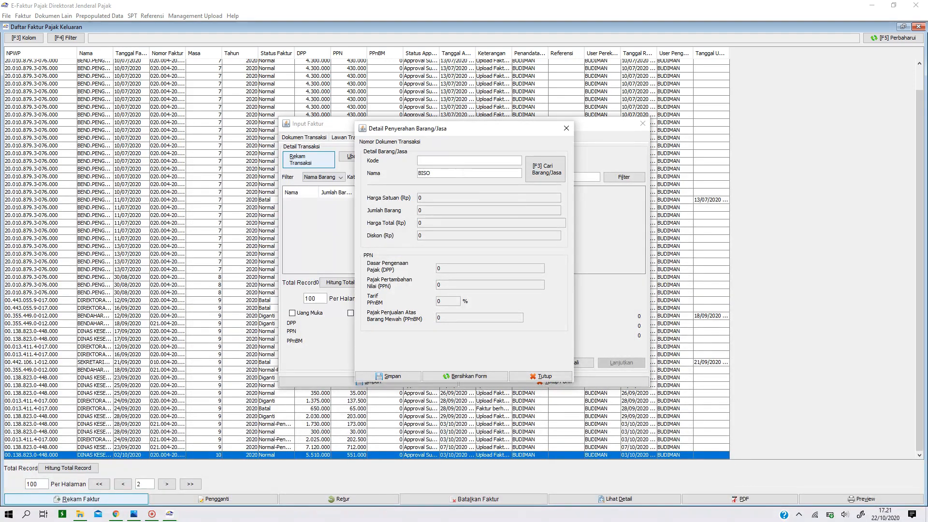
{"action": "key", "text": "BackSpace"}
{"action": "type", "text": "I"}
{"action": "key", "text": "Return"}
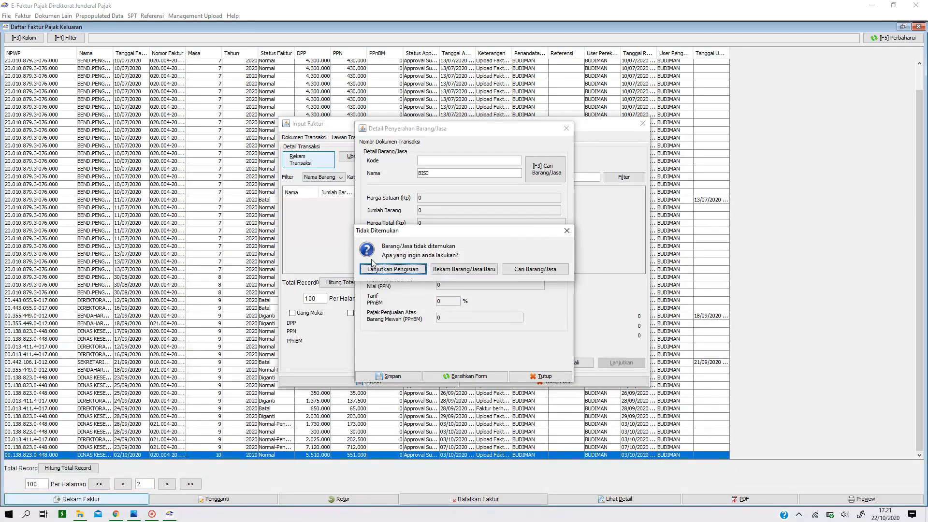
{"action": "left_click", "coordinate": [393, 268]}
Set the BISI unit price to 75.000 and quantity to 4 per the note, save it, and choose to add another item
{"action": "left_click", "coordinate": [135, 514]}
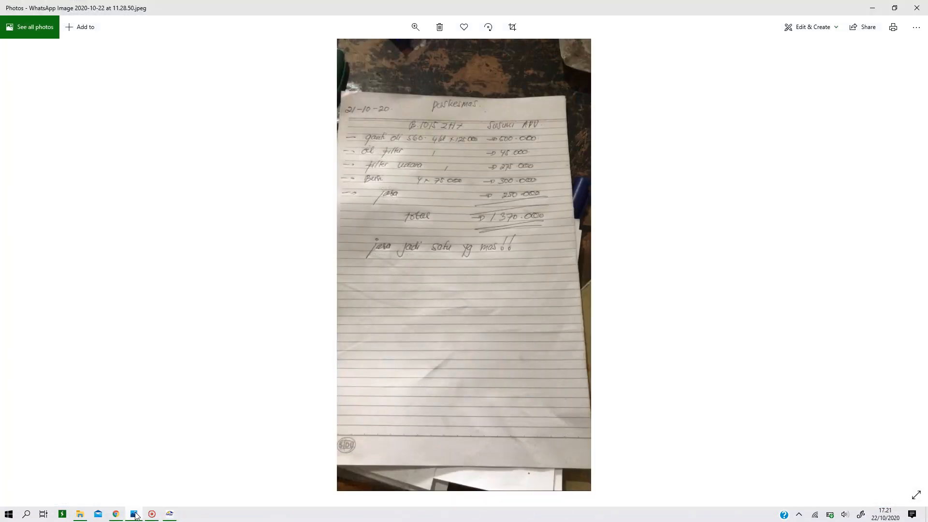
{"action": "left_click", "coordinate": [136, 513]}
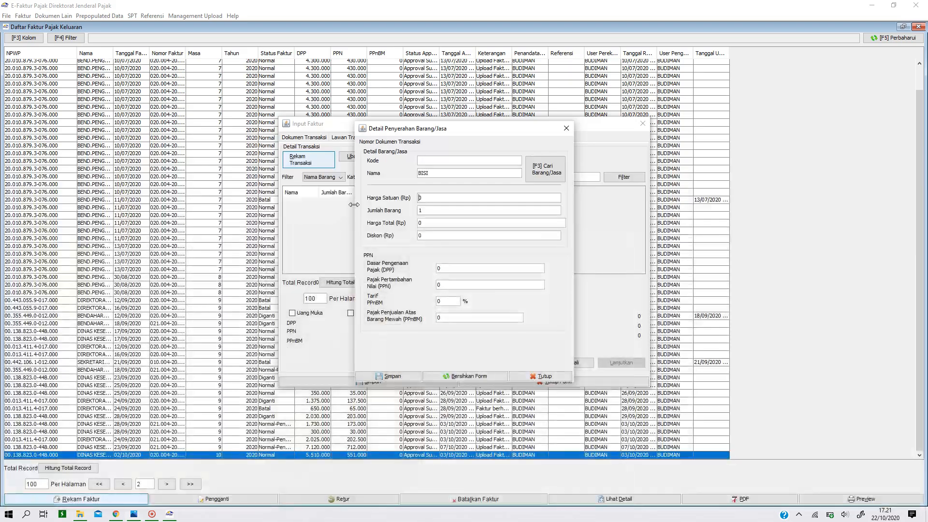
{"action": "type", "text": "75.0"}
{"action": "type", "text": "000"}
{"action": "left_click", "coordinate": [422, 211]}
{"action": "key", "text": "BackSpace"}
{"action": "type", "text": "4"}
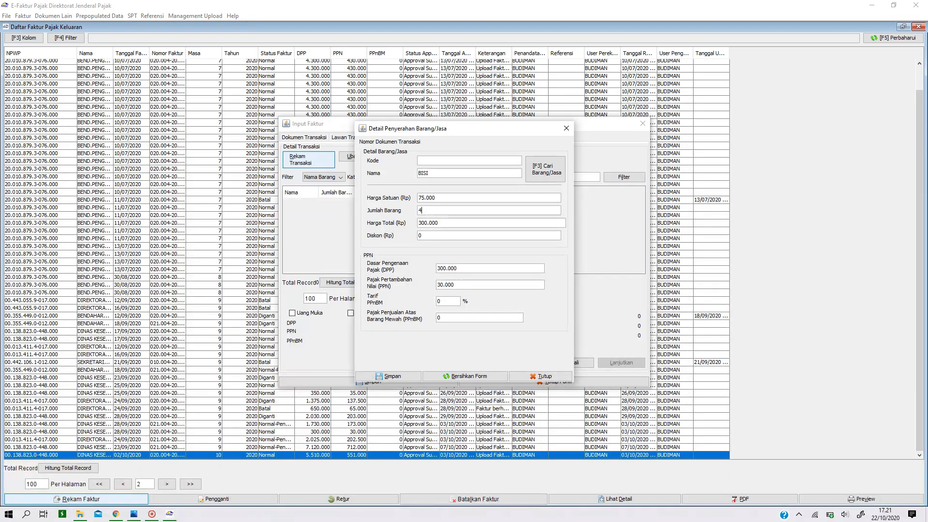
{"action": "left_click", "coordinate": [391, 376]}
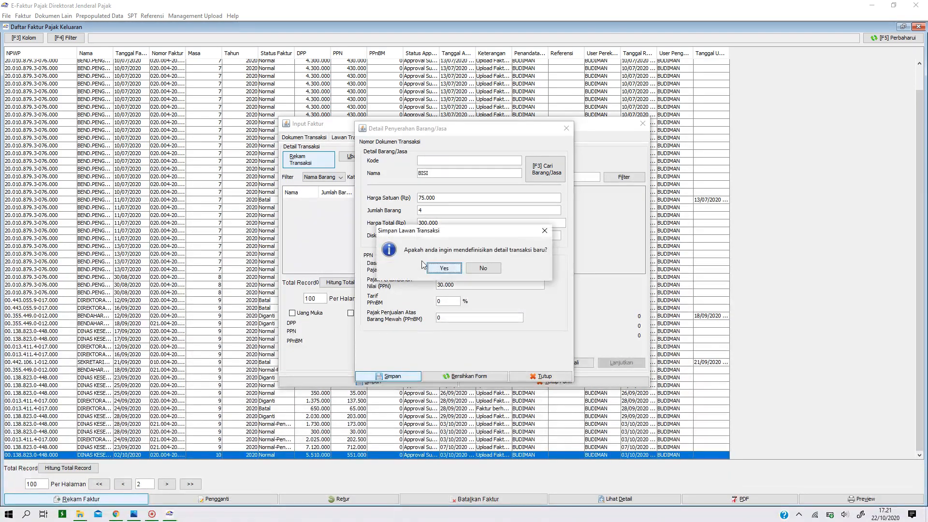
{"action": "key", "text": "Return"}
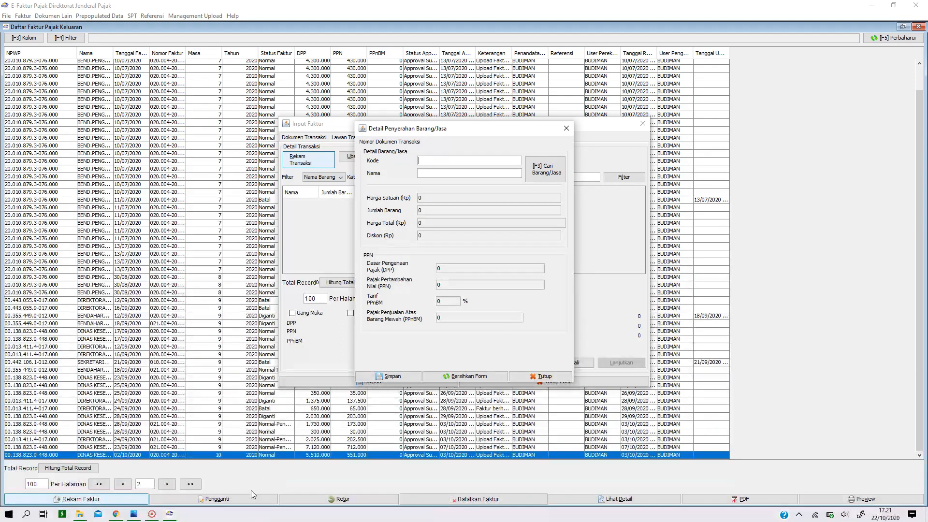
Check the note for the last entry and name the new transaction item JASA
{"action": "left_click", "coordinate": [122, 515]}
{"action": "left_click", "coordinate": [124, 517]}
{"action": "left_click", "coordinate": [138, 515]}
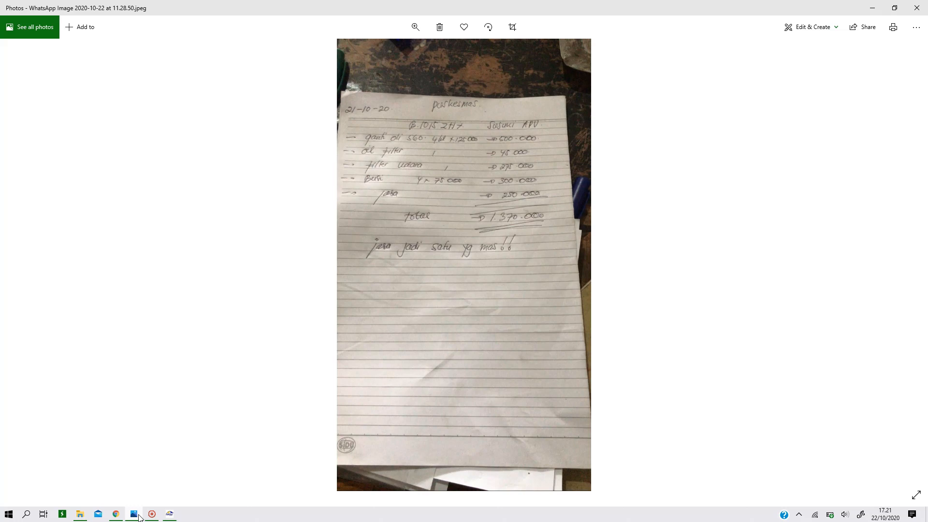
{"action": "left_click", "coordinate": [138, 515]}
{"action": "type", "text": "JASA"}
{"action": "key", "text": "Return"}
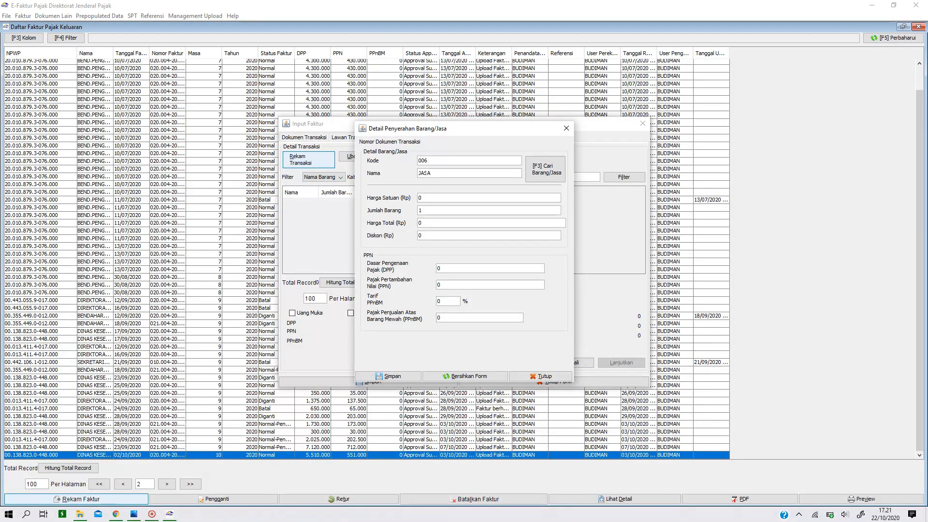
Set the JASA unit price to 250.000 from the note, save the item, and close the item detail form
{"action": "left_click", "coordinate": [136, 515]}
{"action": "left_click", "coordinate": [135, 514]}
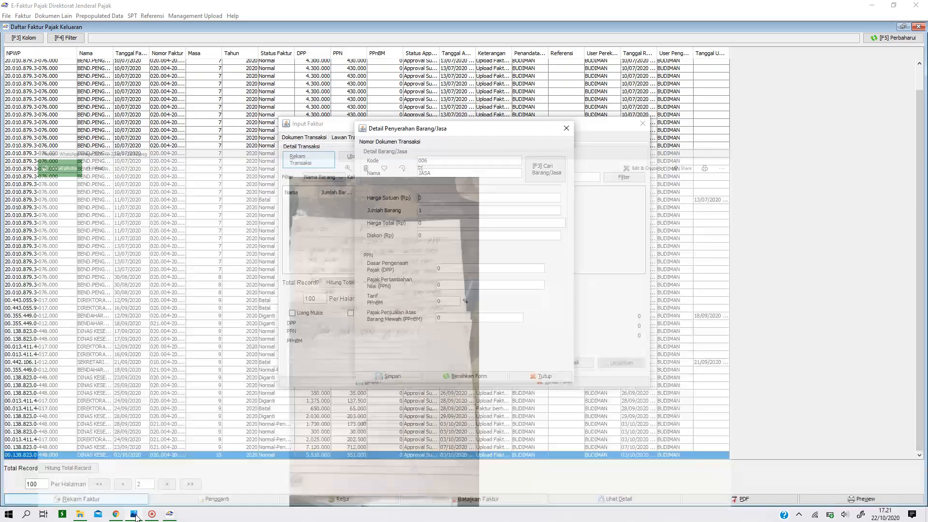
{"action": "type", "text": "250.000"}
{"action": "key", "text": "BackSpace"}
{"action": "key", "text": "Tab"}
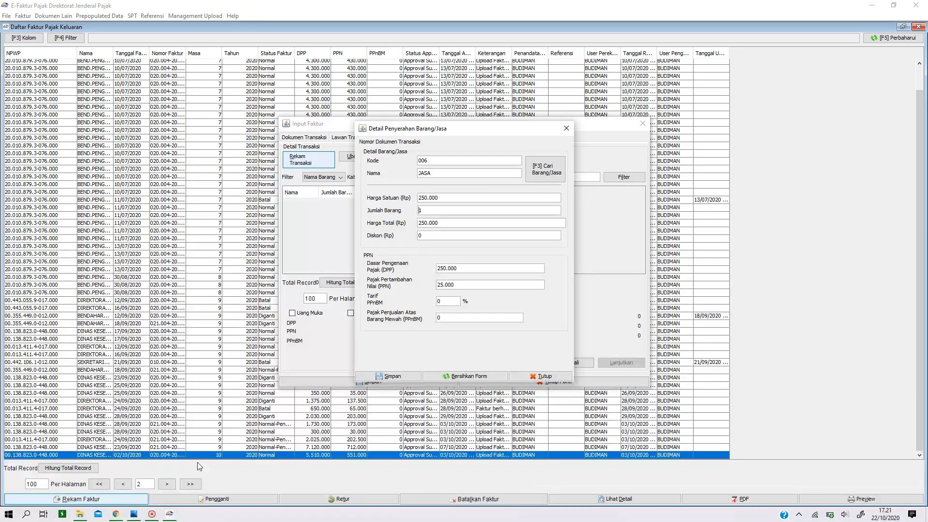
{"action": "left_click", "coordinate": [392, 377]}
{"action": "left_click", "coordinate": [443, 268]}
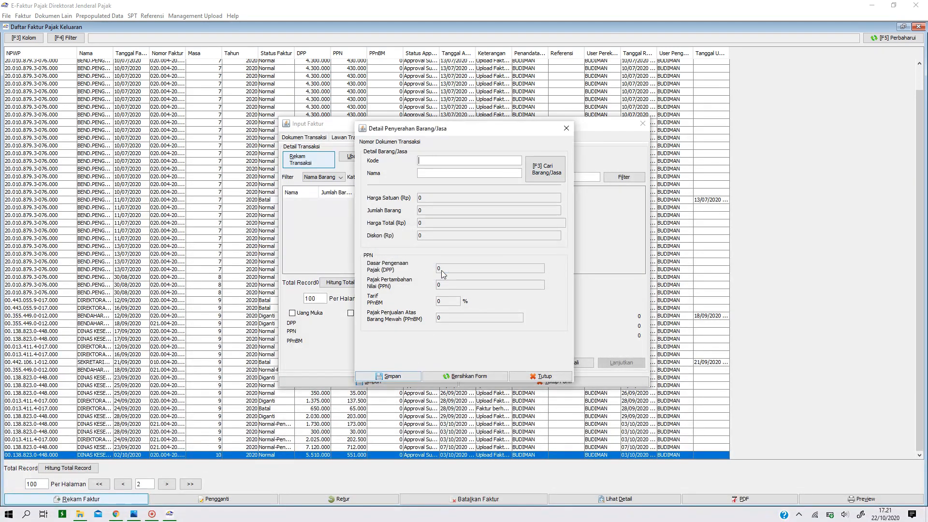
{"action": "left_click", "coordinate": [541, 376]}
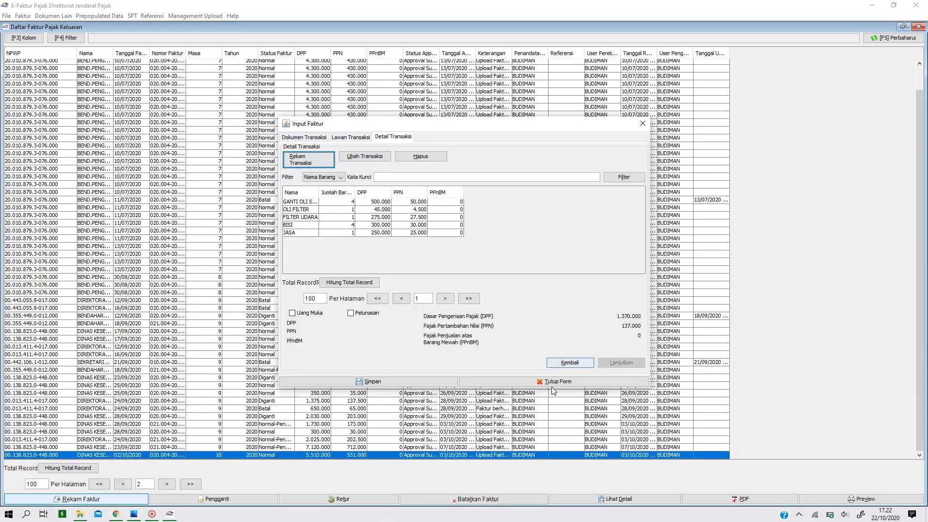
Compare the recorded items and DPP total with the handwritten note, widening the Nama column to read the full item names
{"action": "left_click", "coordinate": [134, 514]}
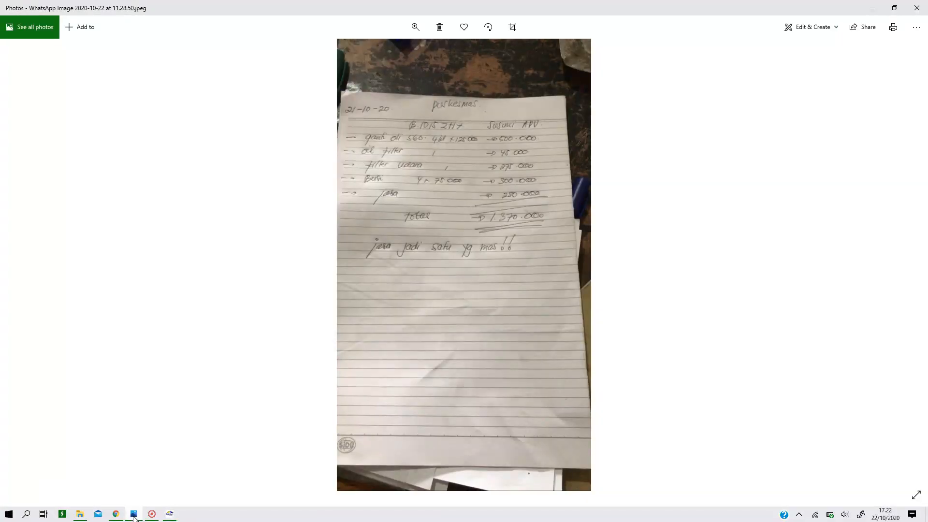
{"action": "left_click", "coordinate": [133, 513]}
{"action": "left_click", "coordinate": [134, 513]}
{"action": "left_click", "coordinate": [134, 514]}
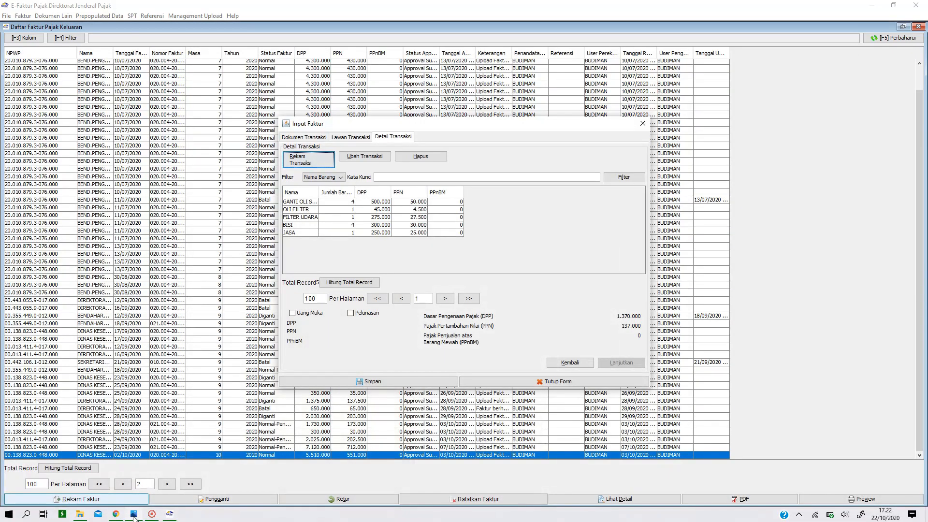
{"action": "left_click_drag", "start_coordinate": [318, 193], "coordinate": [421, 203]}
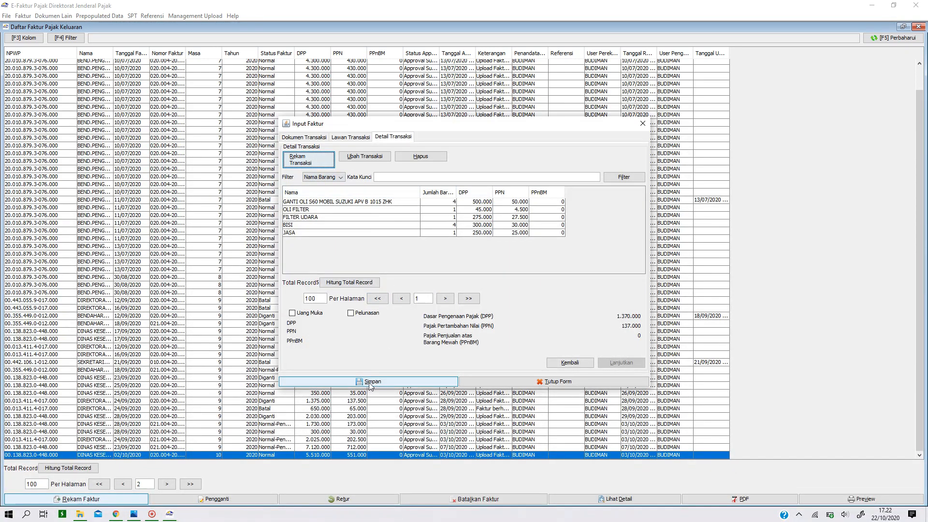
{"action": "left_click", "coordinate": [293, 313]}
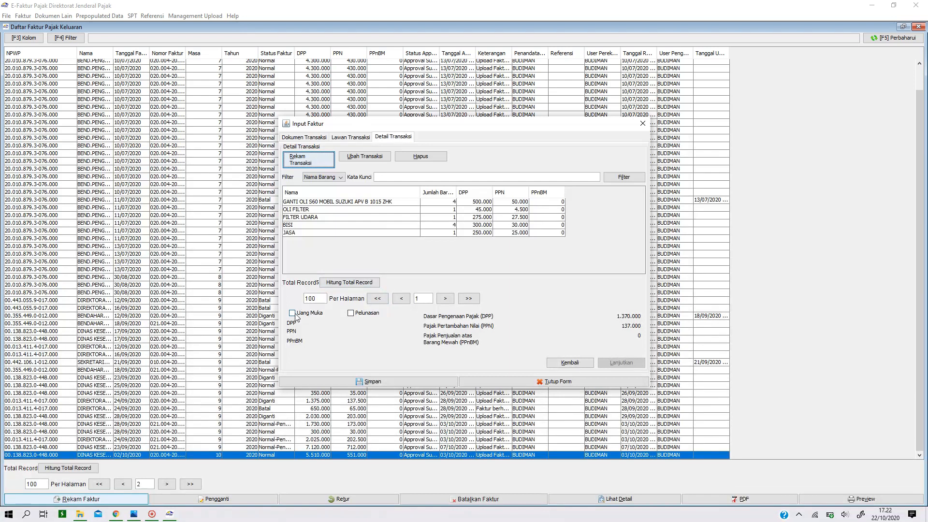
{"action": "left_click", "coordinate": [293, 313]}
{"action": "left_click", "coordinate": [355, 312]}
{"action": "left_click", "coordinate": [356, 315]}
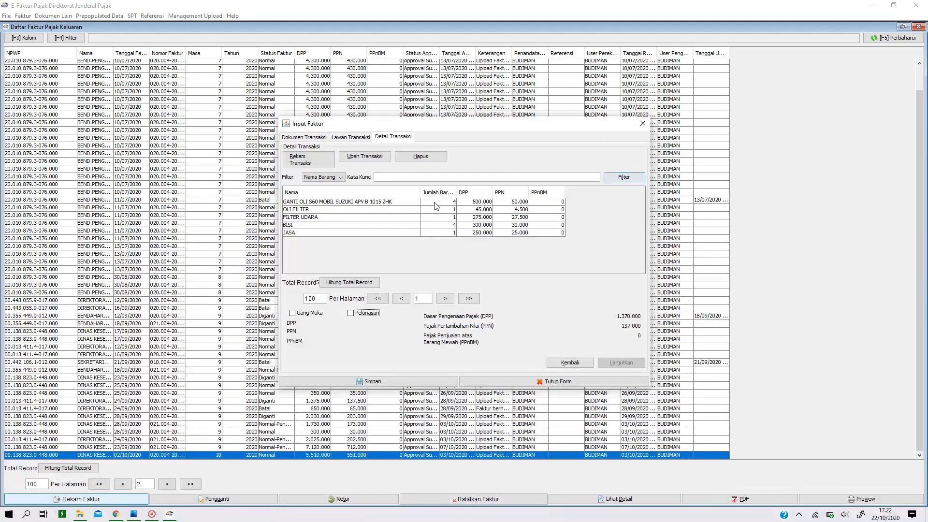
Save the completed tax invoice and close the blank invoice form to return to the output invoice list
{"action": "left_click", "coordinate": [360, 378]}
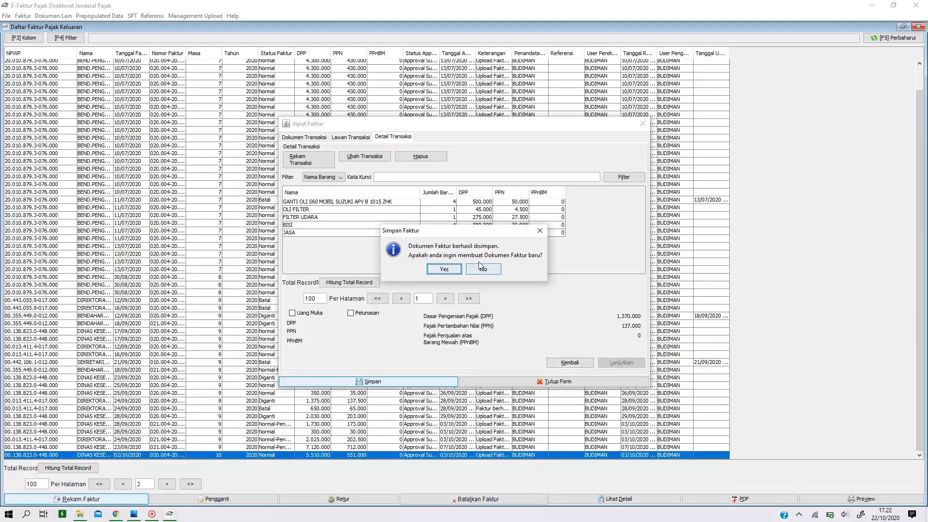
{"action": "left_click", "coordinate": [443, 268]}
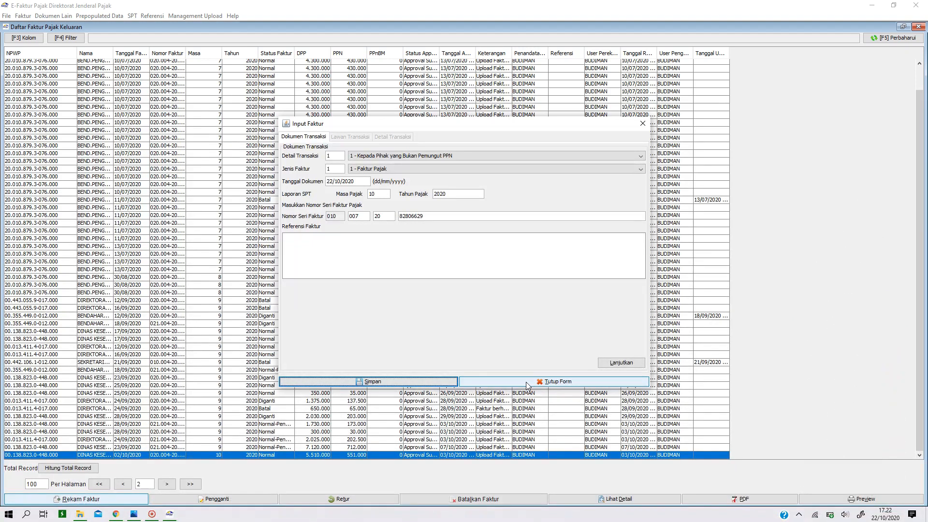
{"action": "left_click", "coordinate": [406, 156]}
{"action": "left_click", "coordinate": [406, 156]}
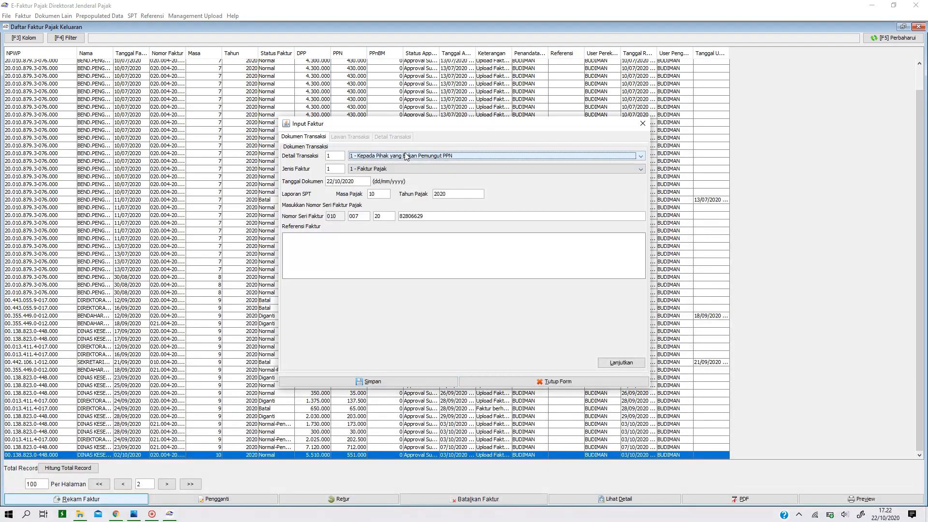
{"action": "left_click", "coordinate": [559, 382]}
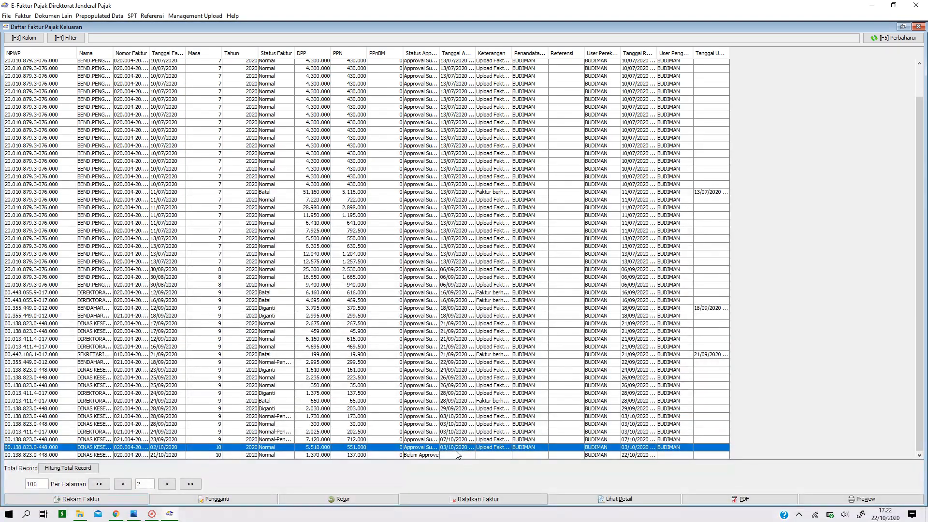
{"action": "left_click", "coordinate": [456, 454]}
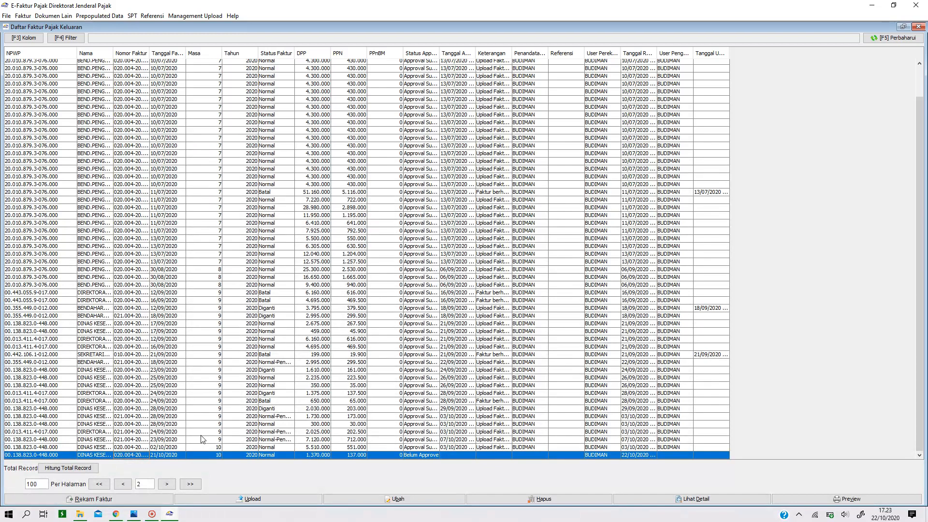
{"action": "left_click", "coordinate": [211, 402]}
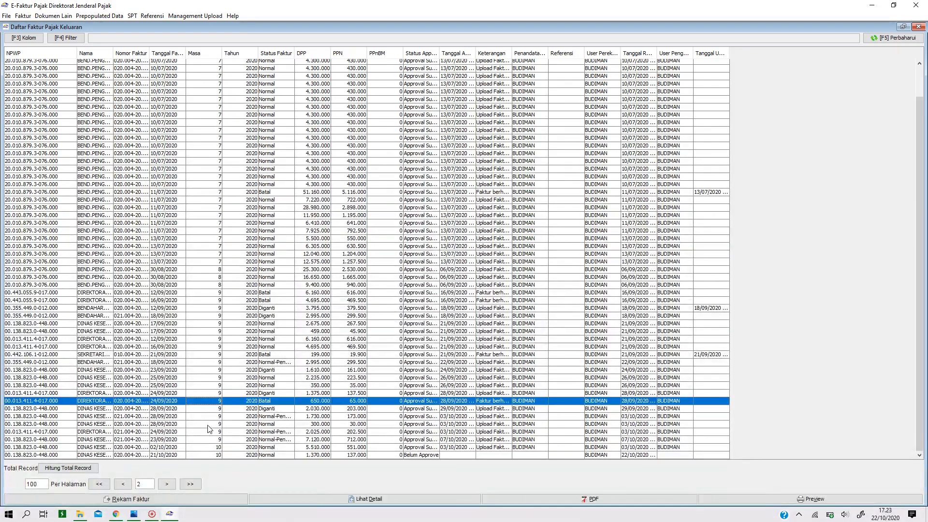
{"action": "left_click", "coordinate": [191, 455], "text": "shift"}
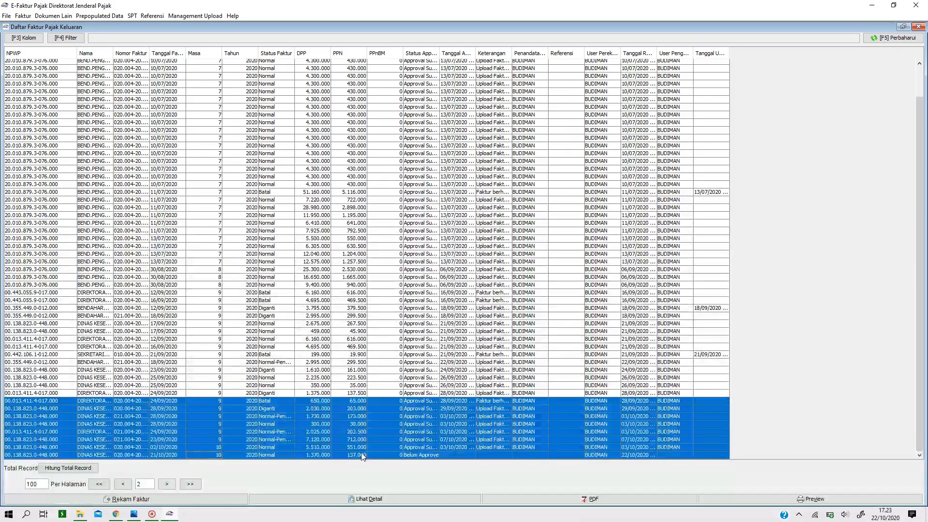
Mark the 21/10/2020 Dinas Kesehatan invoice for upload, confirm it, and close the output invoice list
{"action": "left_click", "coordinate": [233, 456]}
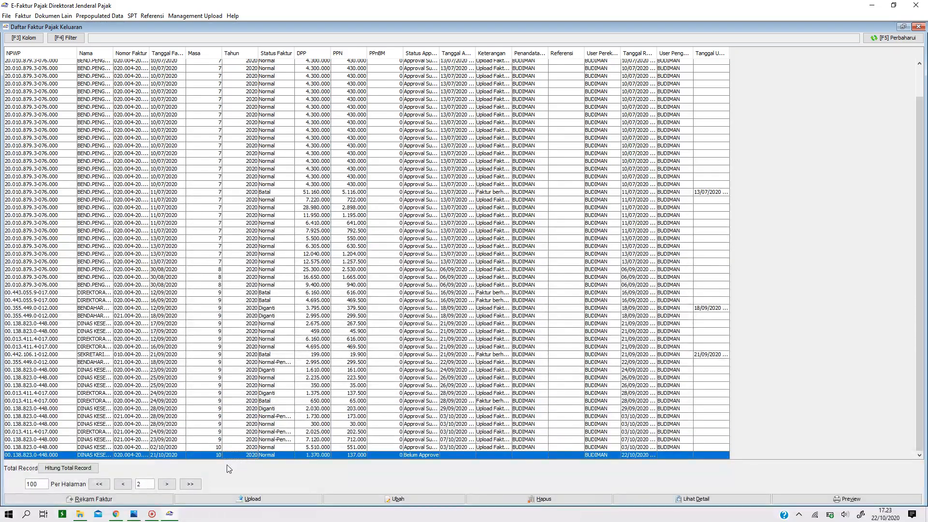
{"action": "left_click", "coordinate": [249, 498]}
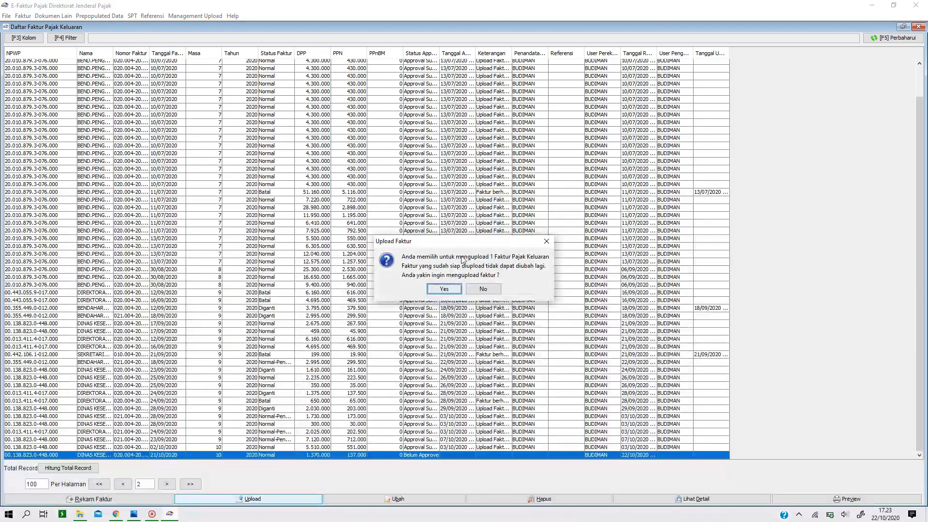
{"action": "left_click", "coordinate": [441, 289]}
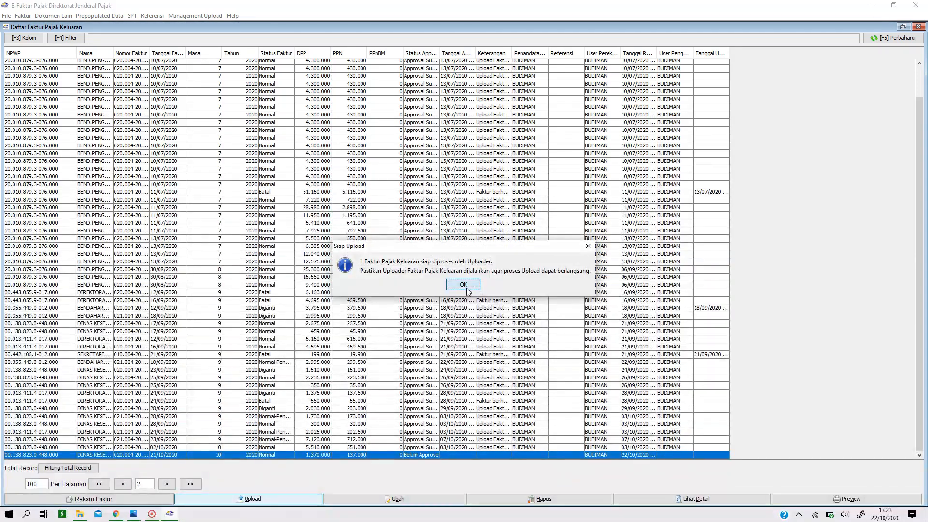
{"action": "left_click", "coordinate": [464, 285]}
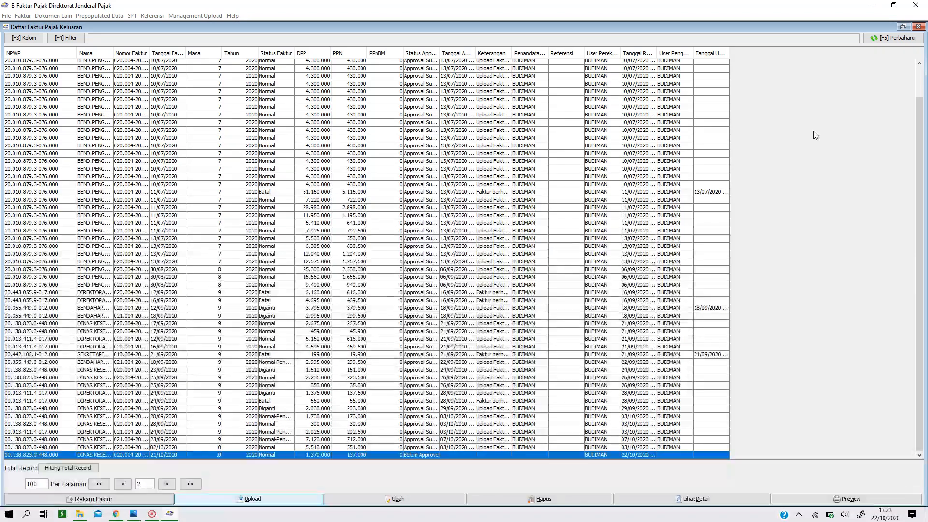
{"action": "left_click", "coordinate": [917, 27]}
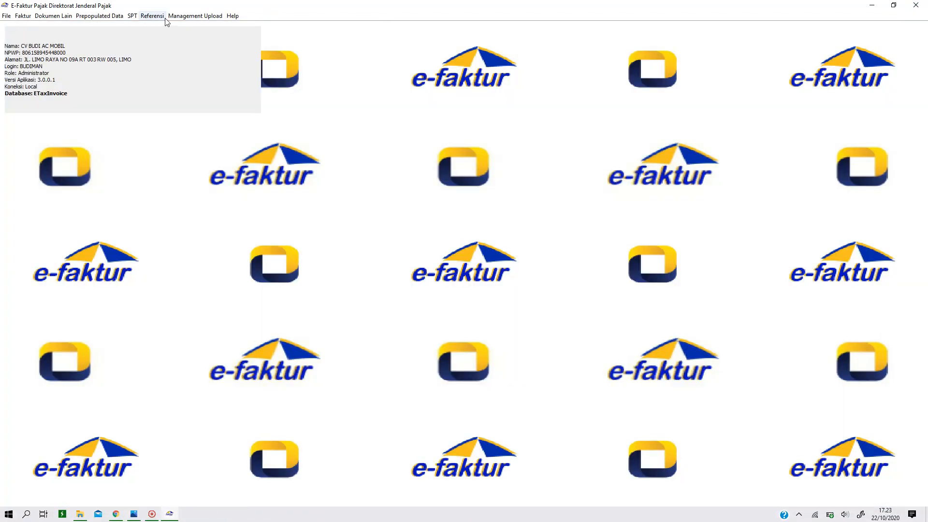
Start the uploader for output invoices in the upload monitor and enter the session captcha in its login form
{"action": "left_click", "coordinate": [186, 16]}
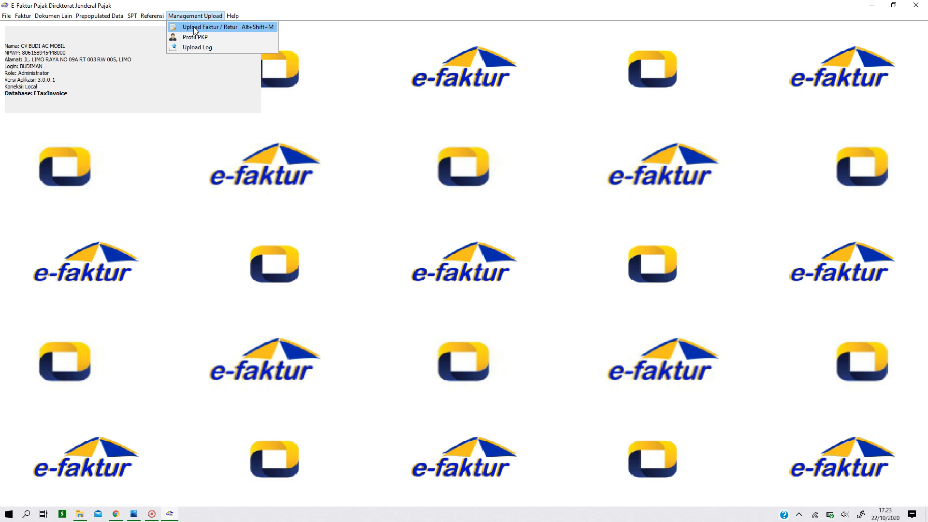
{"action": "left_click", "coordinate": [193, 28]}
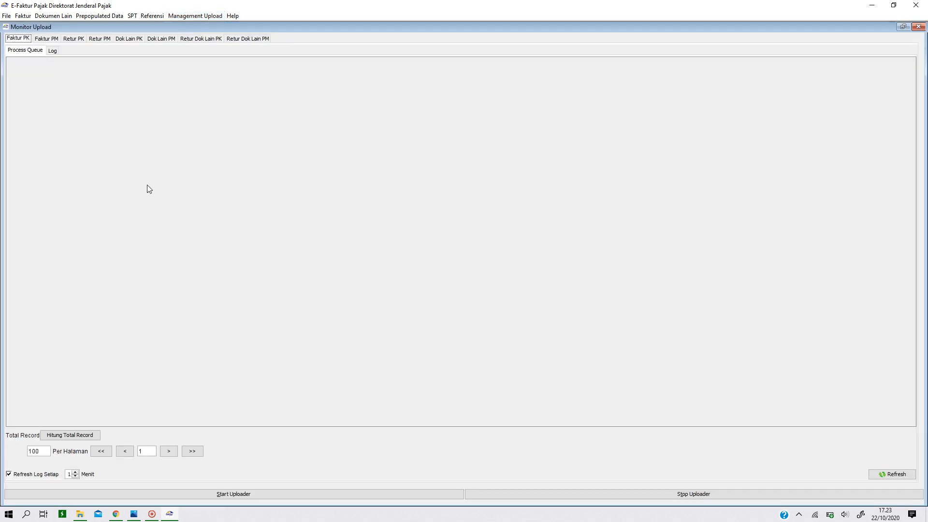
{"action": "left_click", "coordinate": [268, 498]}
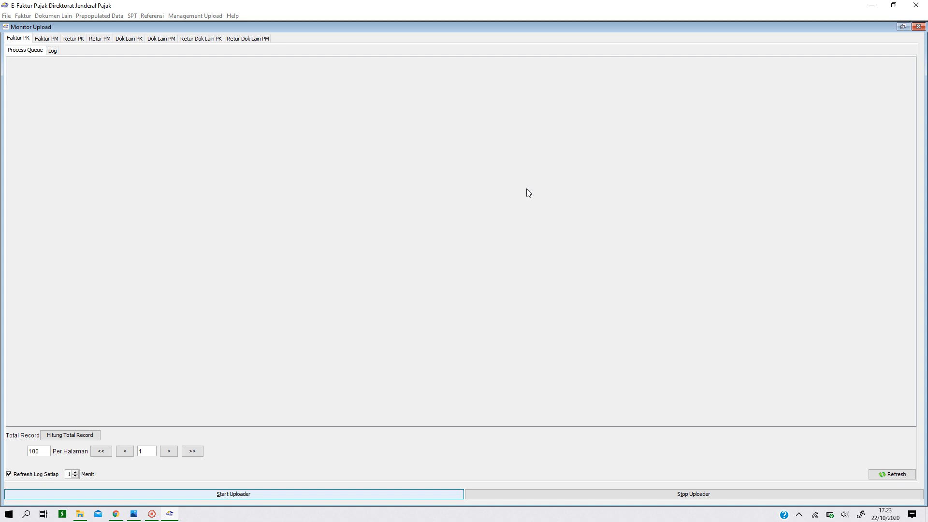
{"action": "left_click", "coordinate": [449, 267]}
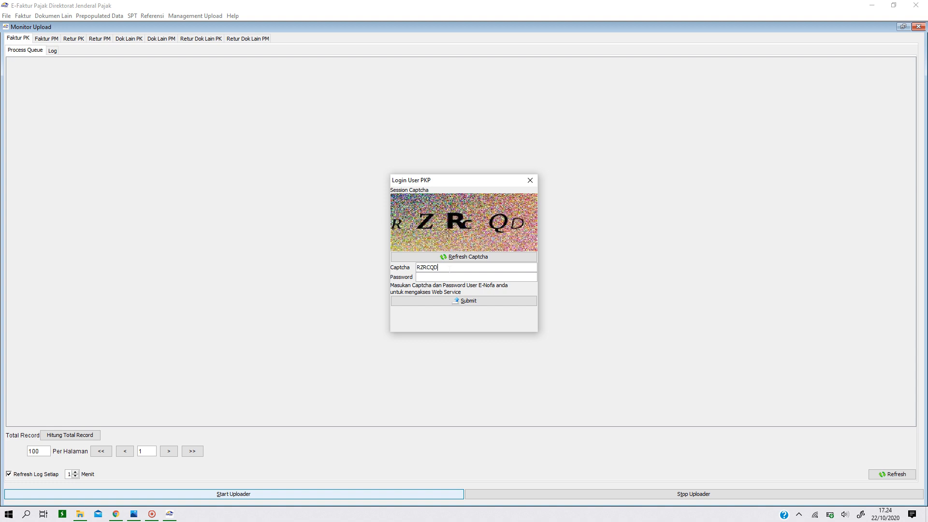
Look up the client password in the Documents folder, submit the uploader login with the E-Nofa password, and close the upload monitor
{"action": "left_click", "coordinate": [86, 514]}
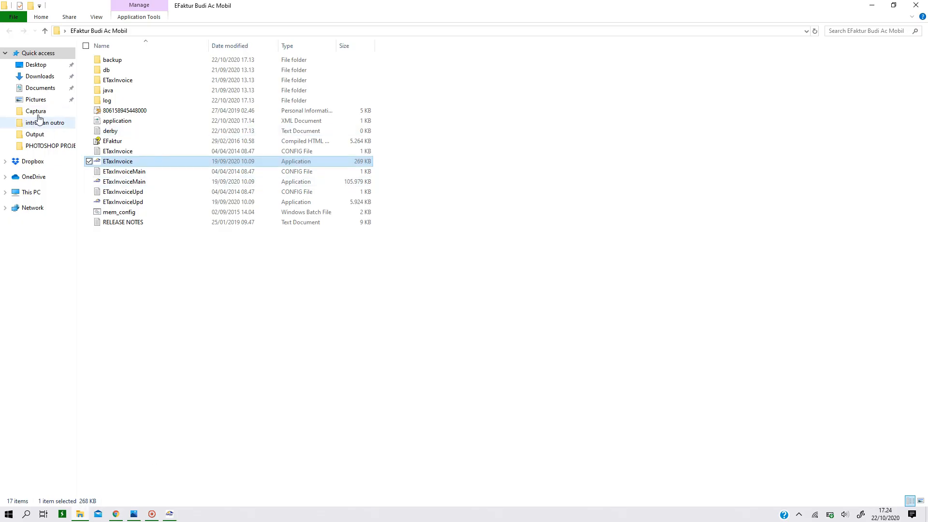
{"action": "left_click", "coordinate": [43, 88]}
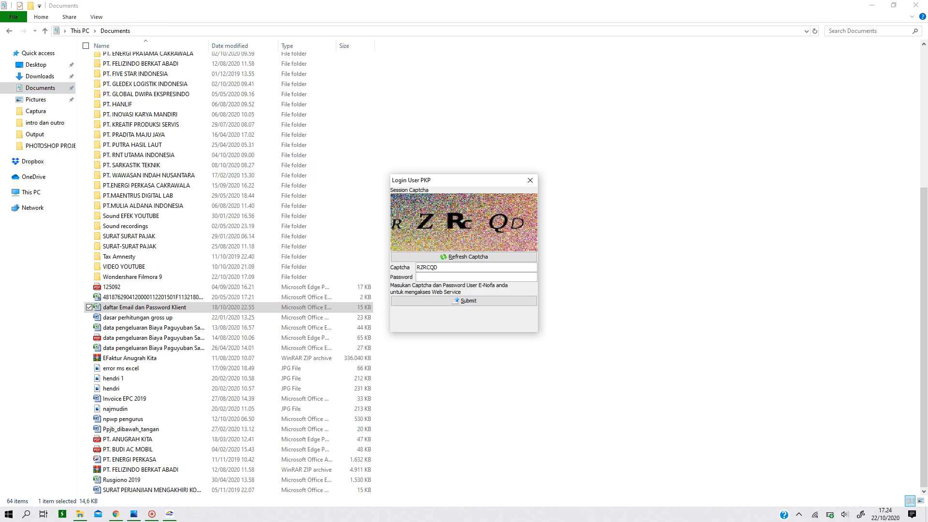
{"action": "left_click", "coordinate": [467, 302]}
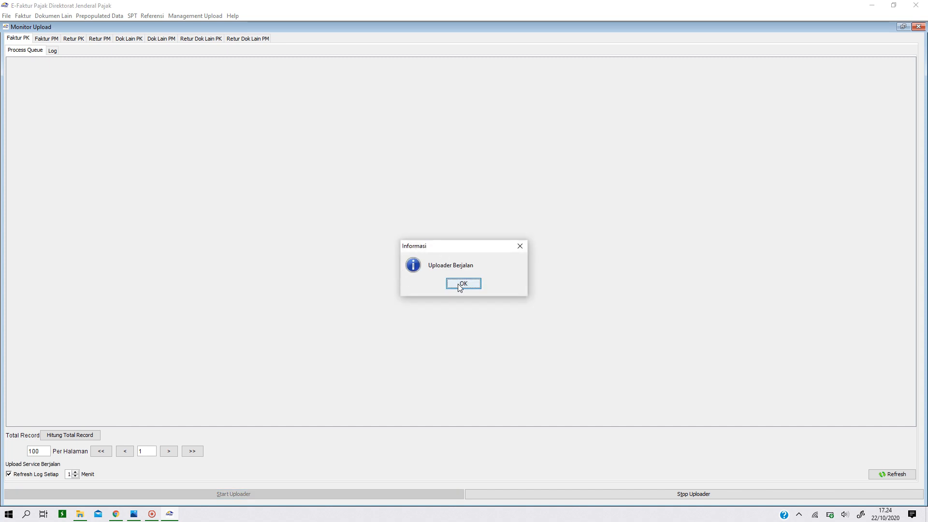
{"action": "left_click", "coordinate": [459, 287]}
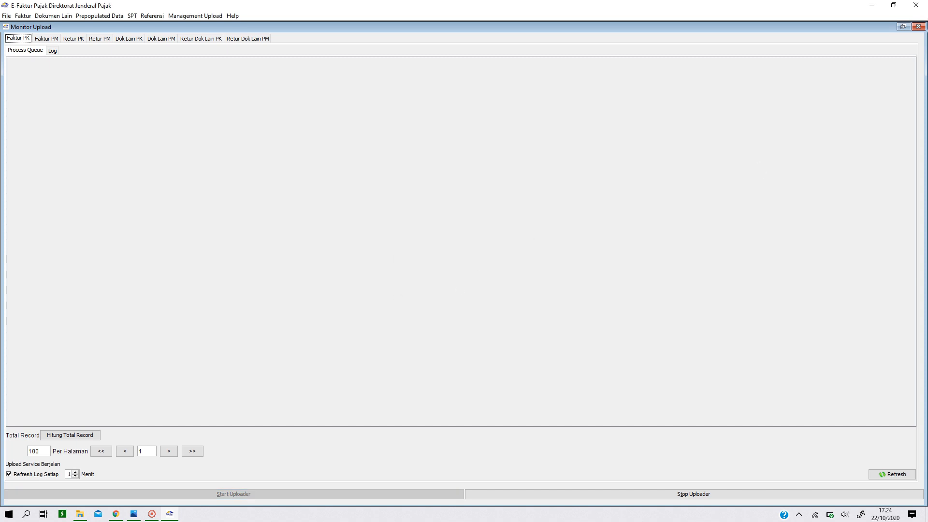
{"action": "left_click", "coordinate": [918, 27]}
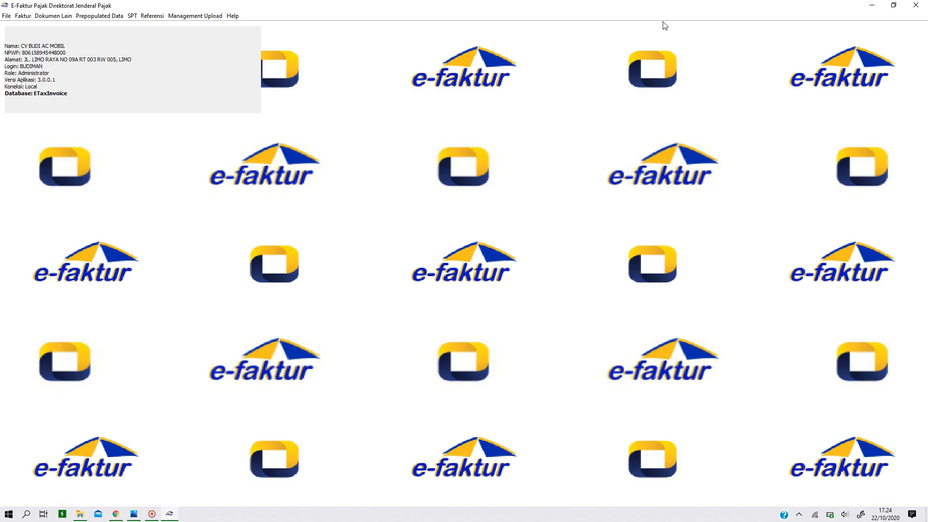
Reopen the output tax invoice list and refresh it to update the approval status of the 21/10/2020 invoice
{"action": "left_click", "coordinate": [22, 16]}
{"action": "mouse_move", "coordinate": [29, 28]}
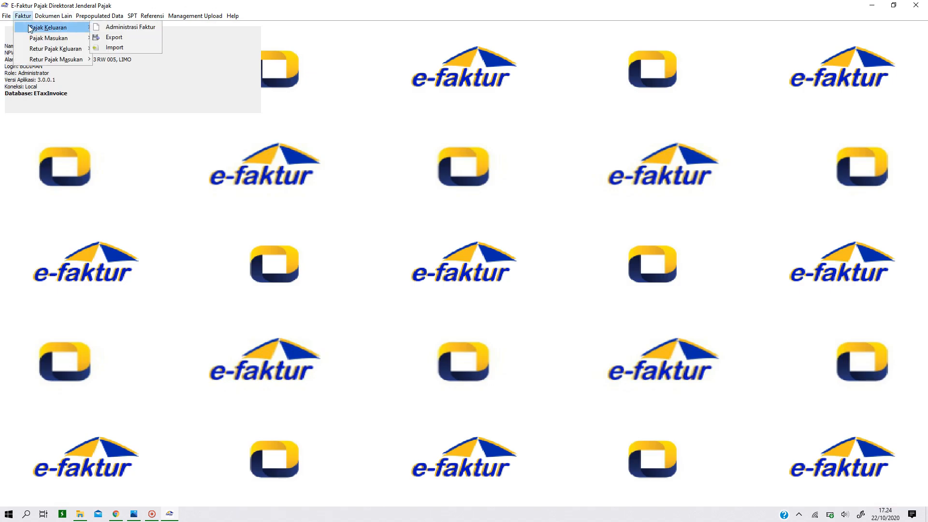
{"action": "left_click", "coordinate": [118, 28]}
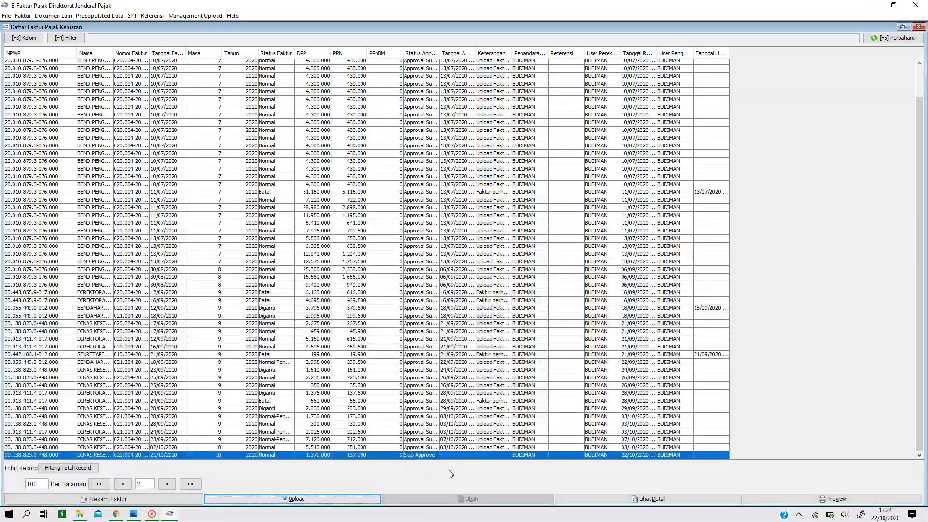
{"action": "left_click", "coordinate": [891, 38]}
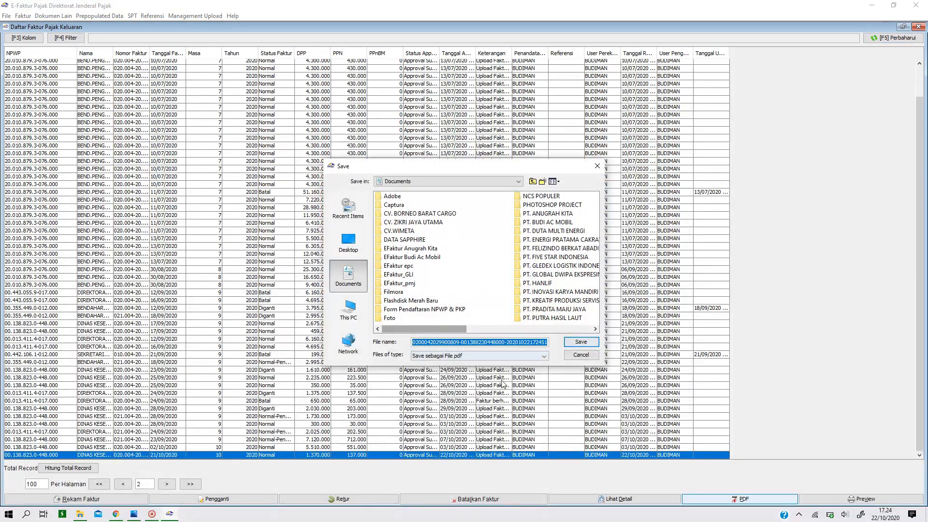
Save the 21/10/2020 invoice as a PDF on the Desktop under the proposed file name and close the invoice list
{"action": "left_click", "coordinate": [346, 241]}
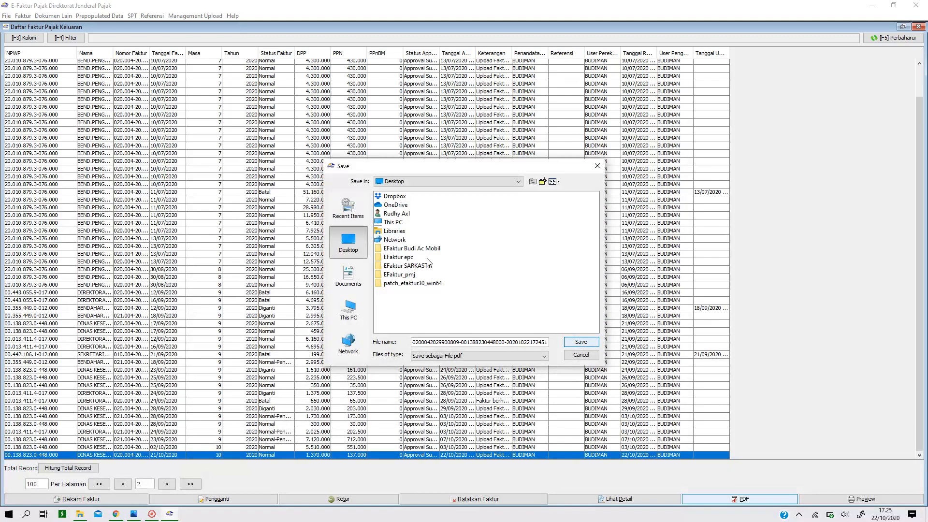
{"action": "left_click", "coordinate": [581, 342]}
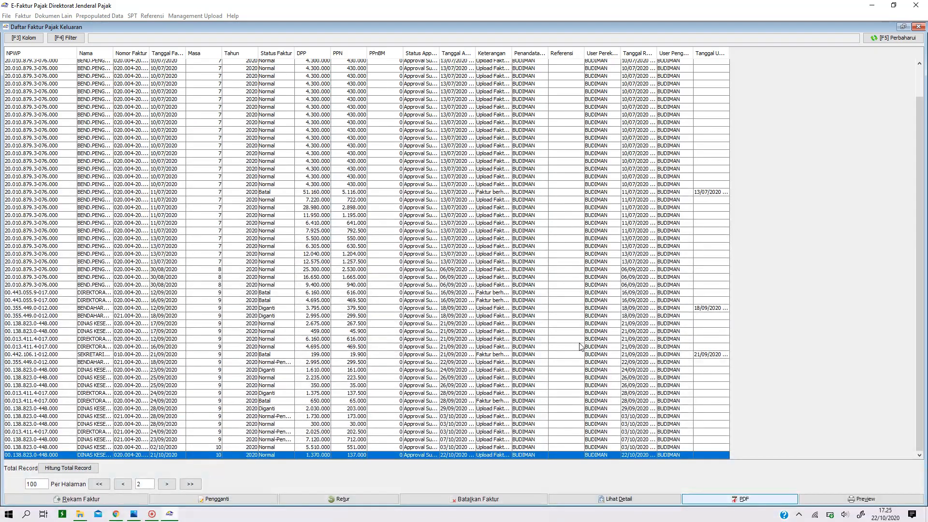
{"action": "left_click", "coordinate": [463, 284]}
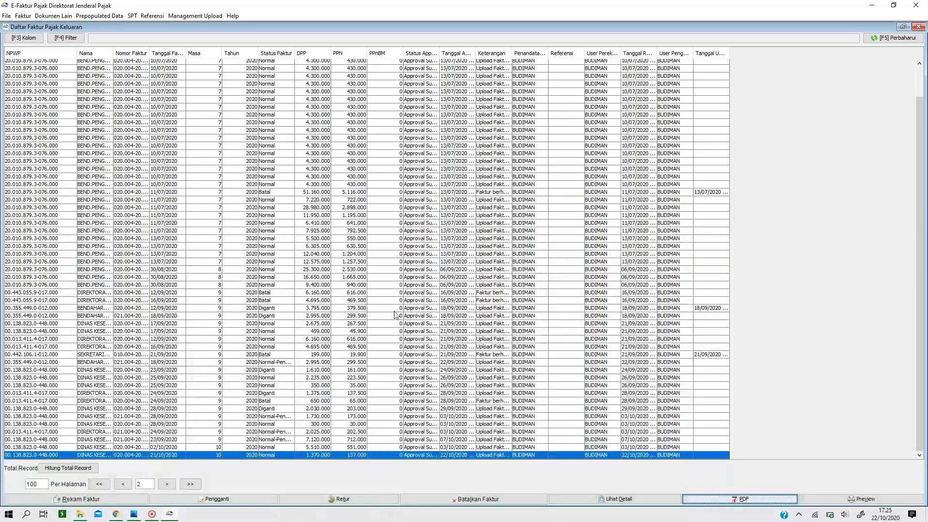
{"action": "left_click", "coordinate": [918, 27]}
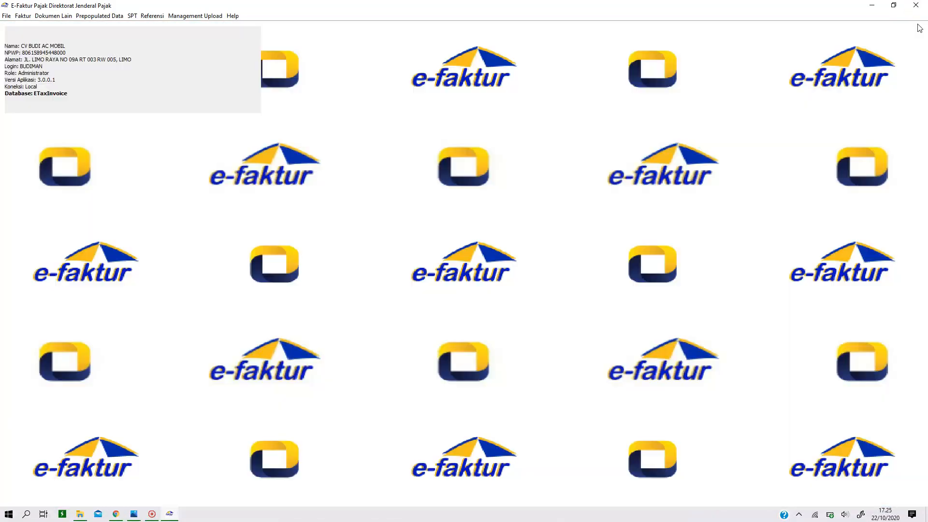